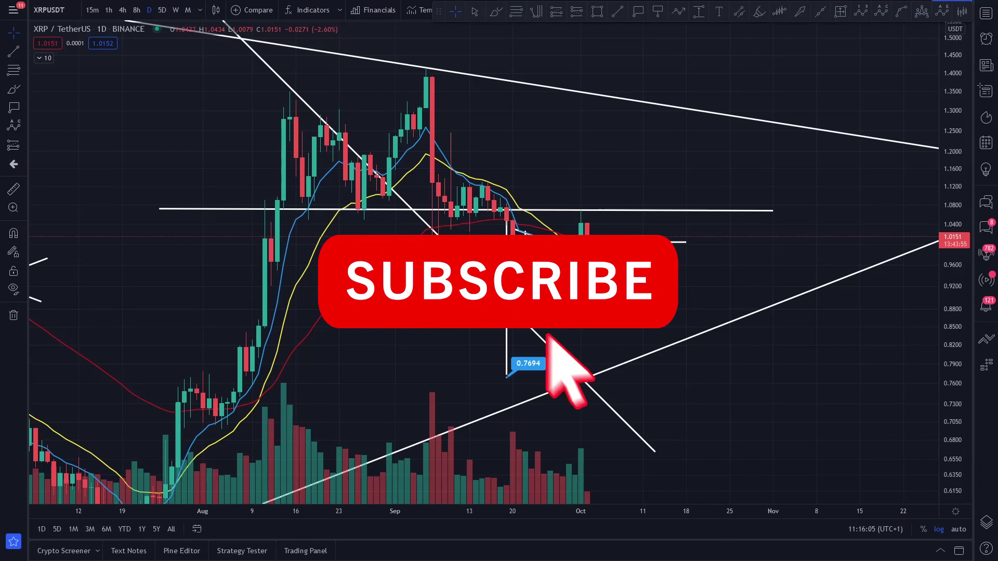
Draw a yellow Elliott correction wave over the September decline, with points at about 1.41, 0.95 (A), 1.25 (B) and 0.85 (C)
left_click(15, 36)
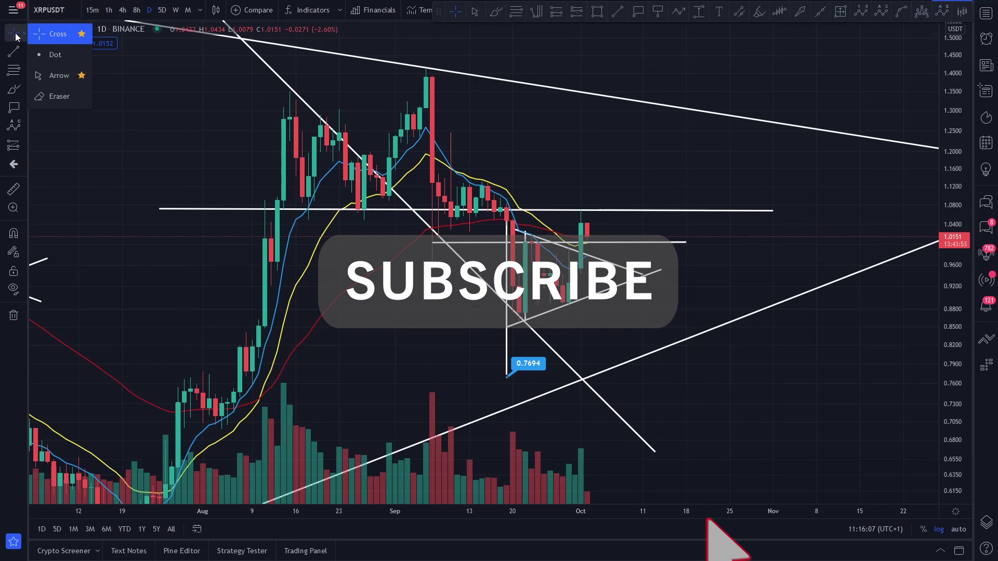
mouse_move(606, 170)
left_mouse_down()
mouse_move(635, 175)
mouse_move(597, 153)
left_mouse_up()
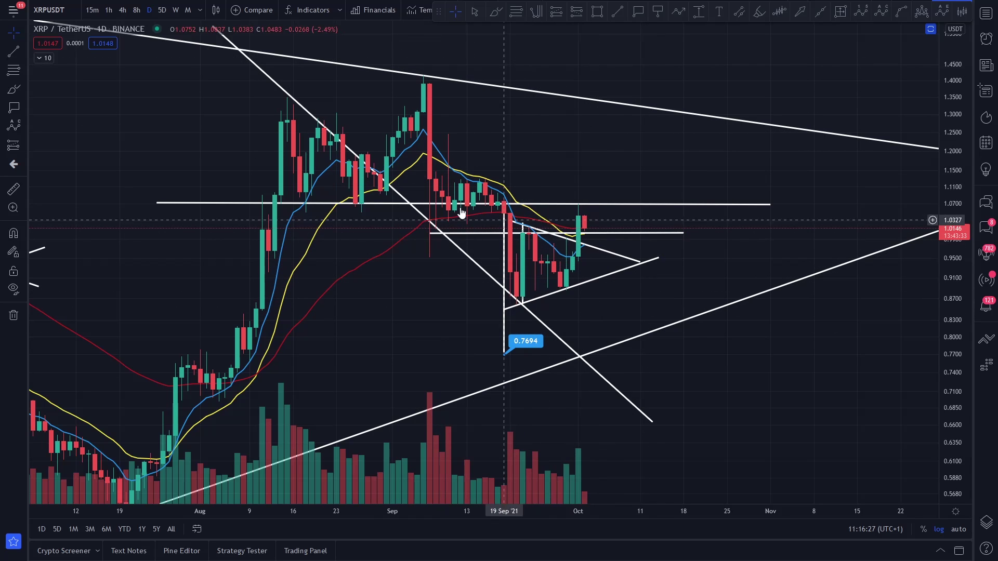
left_click_drag(619, 311, 613, 316)
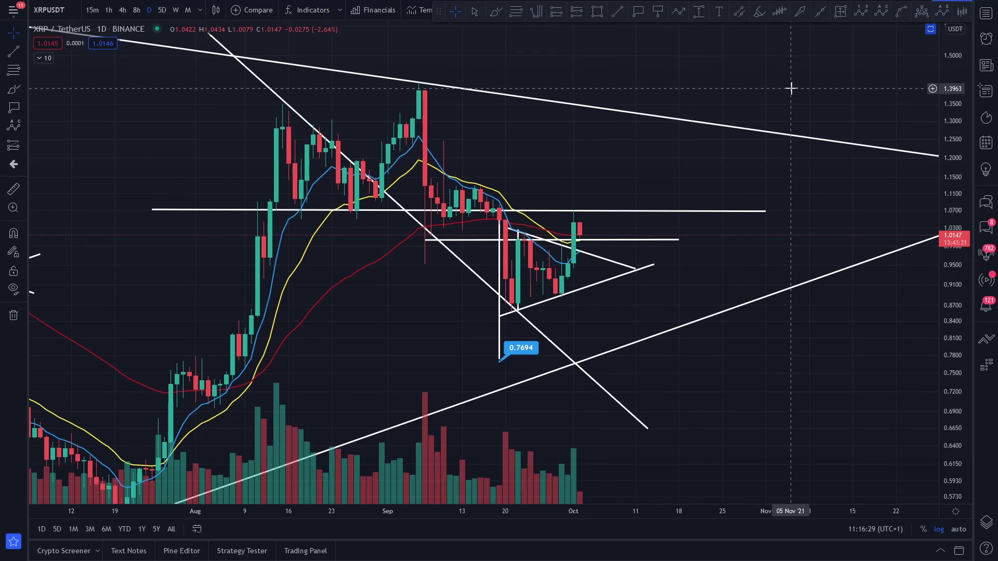
left_click(880, 15)
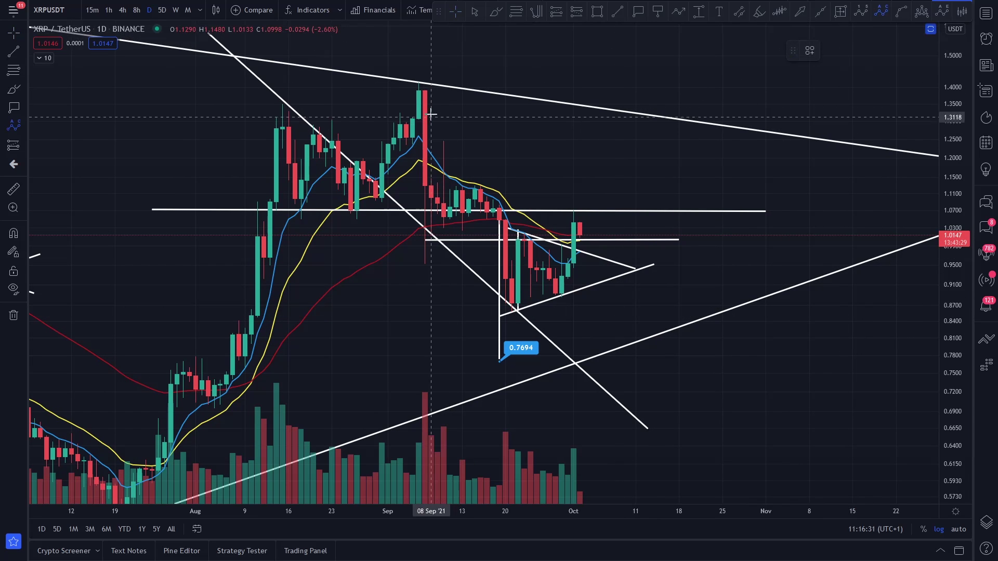
left_click(418, 83)
left_click(423, 266)
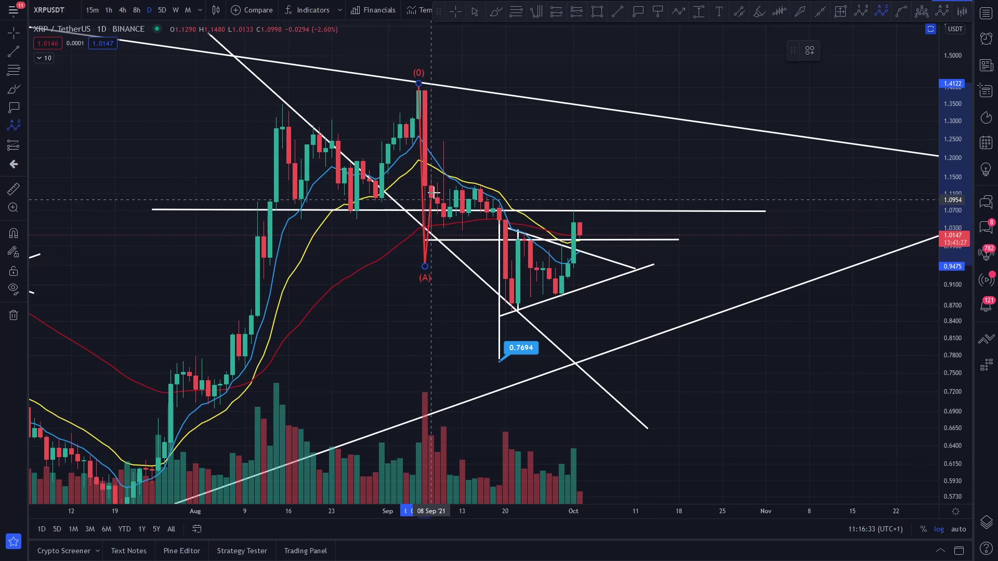
left_click(443, 139)
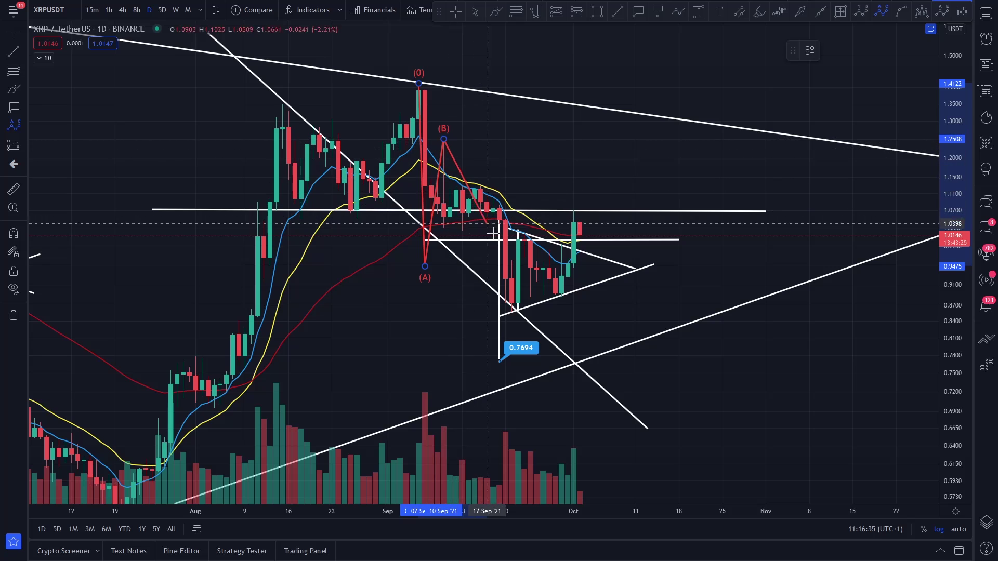
left_click(512, 313)
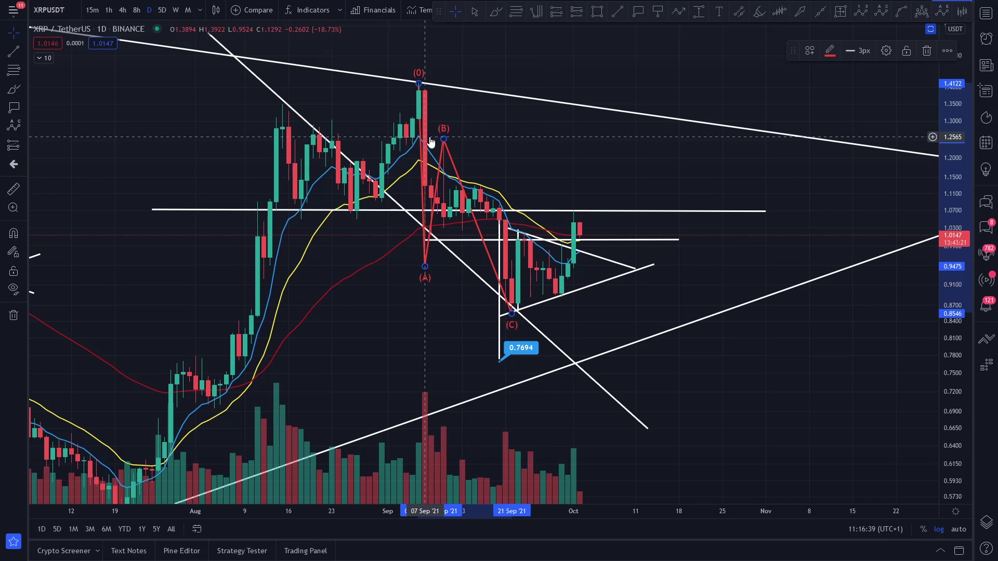
left_click(829, 50)
left_click(853, 86)
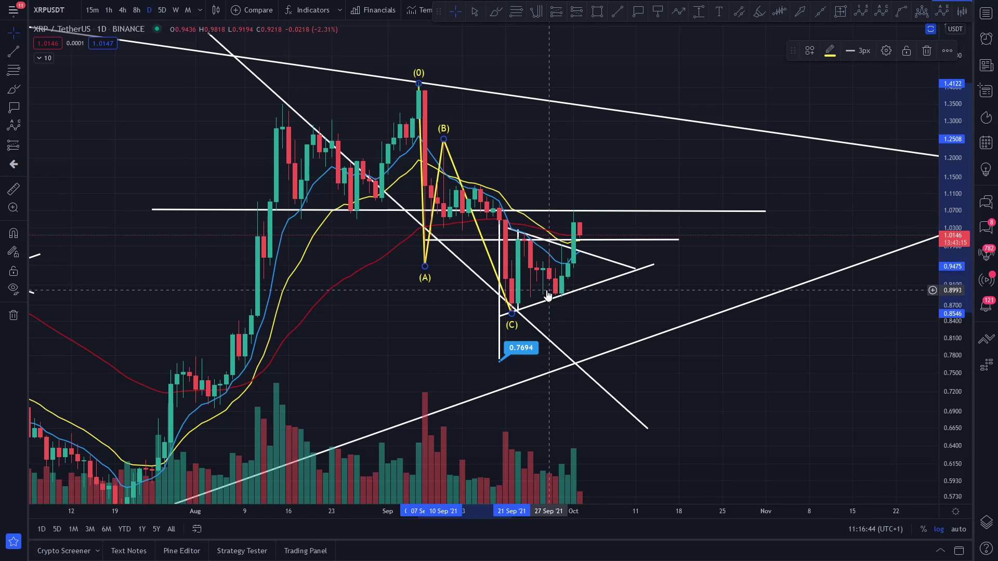
Project a five-wave Elliott impulse from the July low at about 0.52 past the $4.50 forecast level, and delete it
scroll(785, 365, "down", 2)
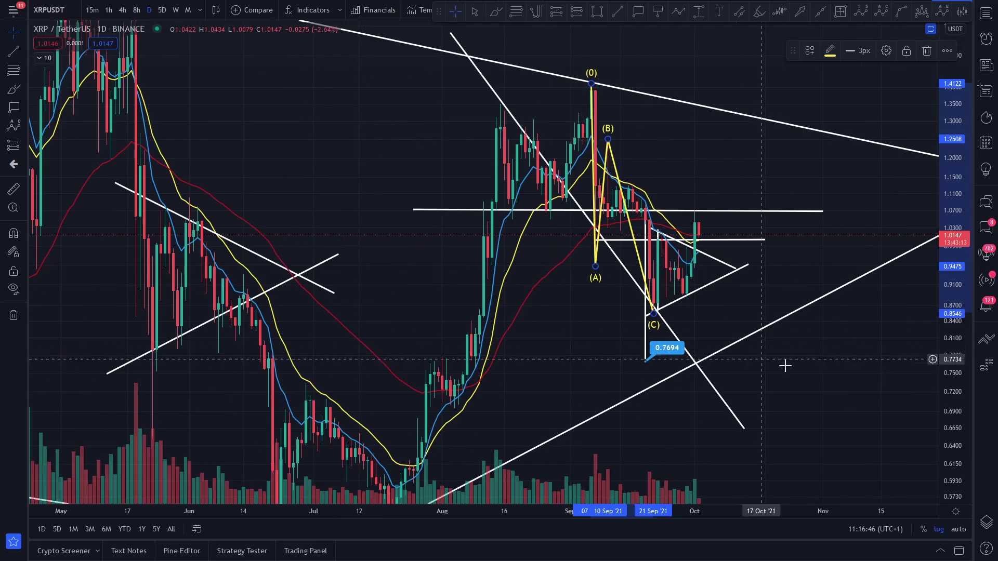
scroll(785, 366, "down", 2)
scroll(828, 311, "down", 2)
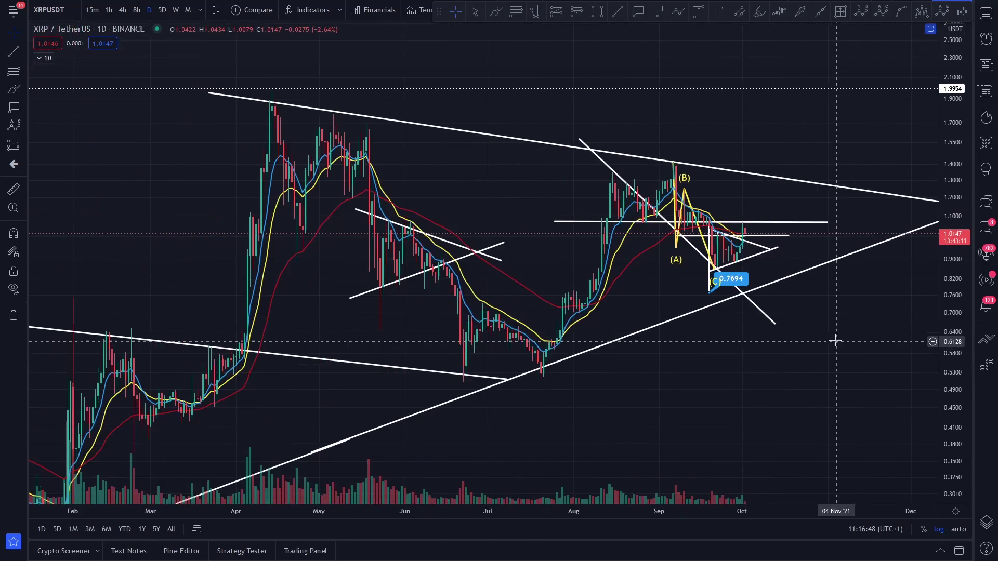
left_click_drag(835, 341, 674, 340)
scroll(902, 292, "down", 3)
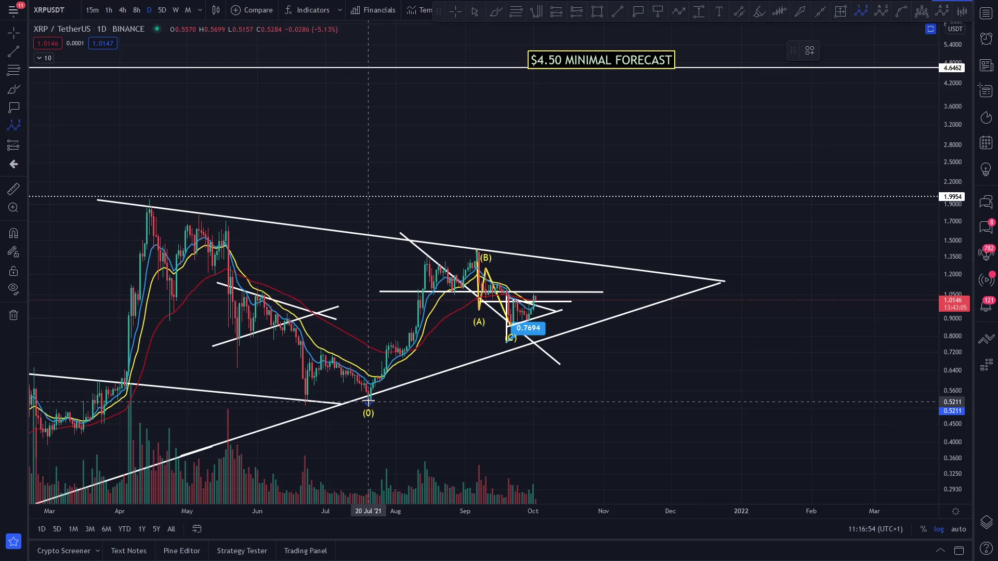
left_click(475, 246)
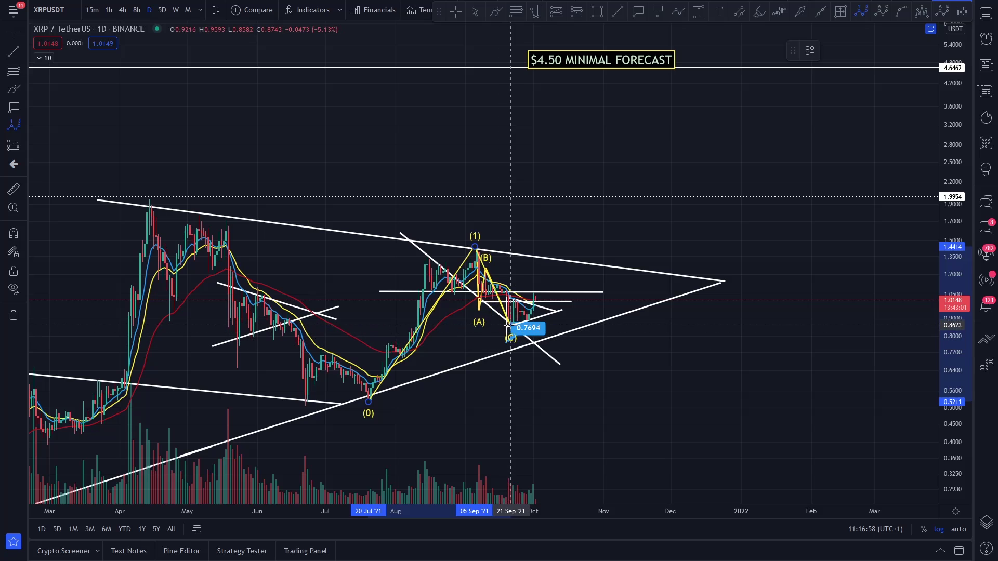
left_click(511, 327)
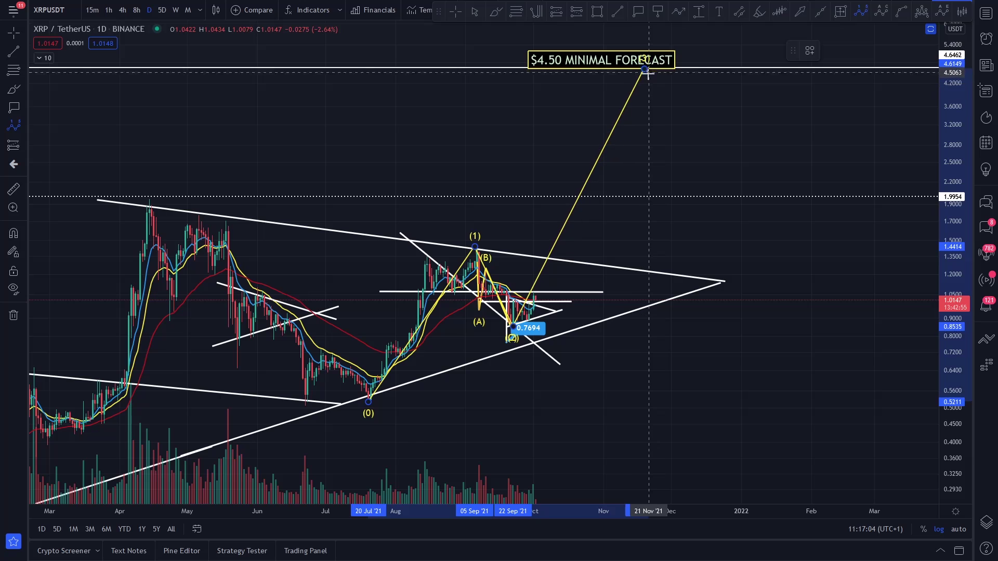
left_click(671, 138)
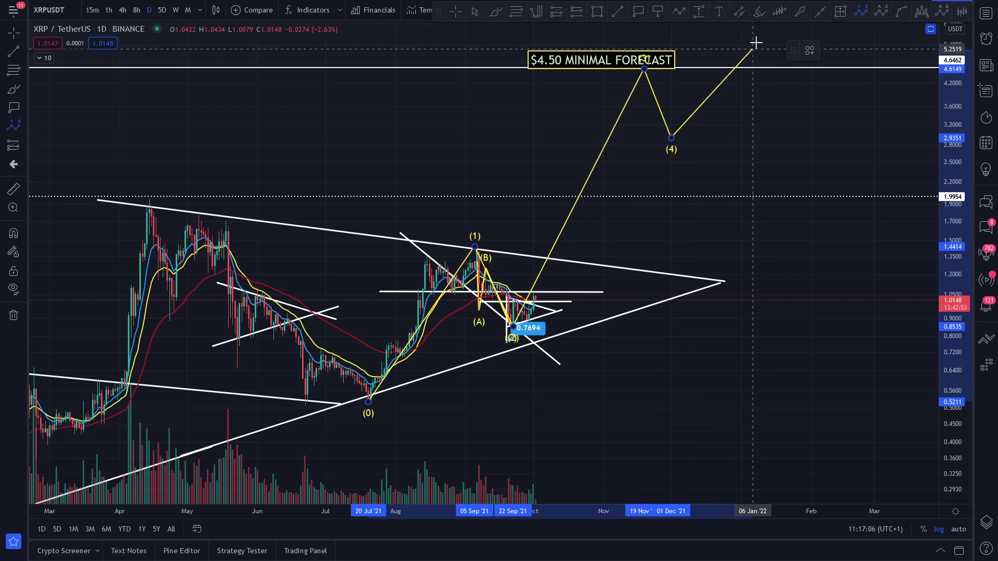
left_click(756, 23)
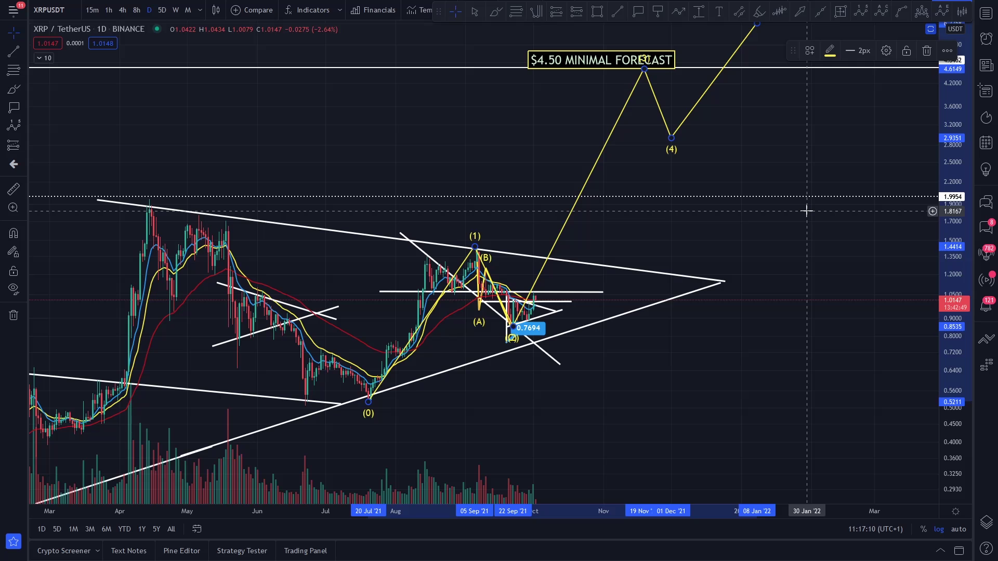
key("Delete")
Brush short horizontal marks at the late-September swing lows and highs, adding a curve down from the 1.02 high to the higher low
scroll(742, 201, "up", 6)
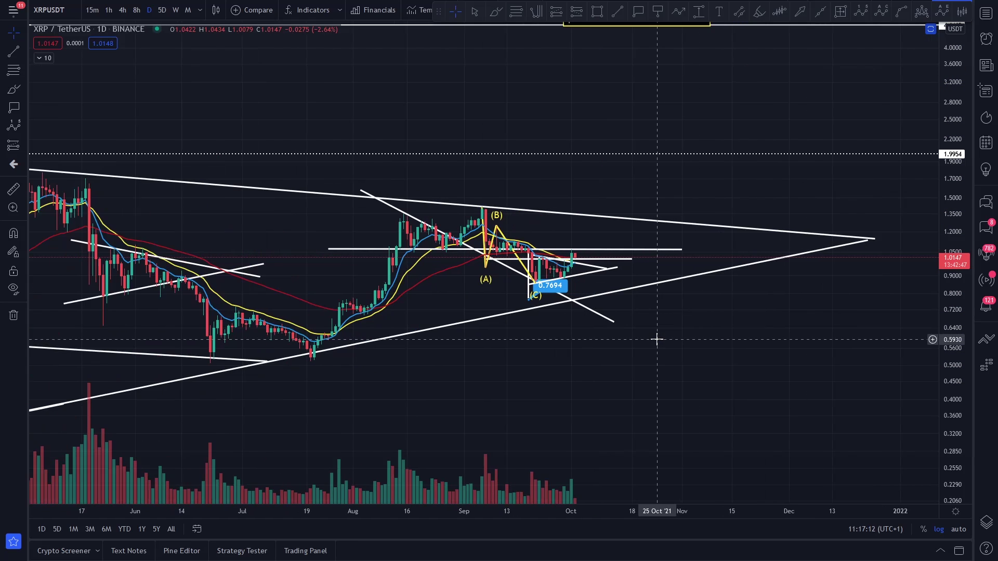
scroll(734, 316, "up", 5)
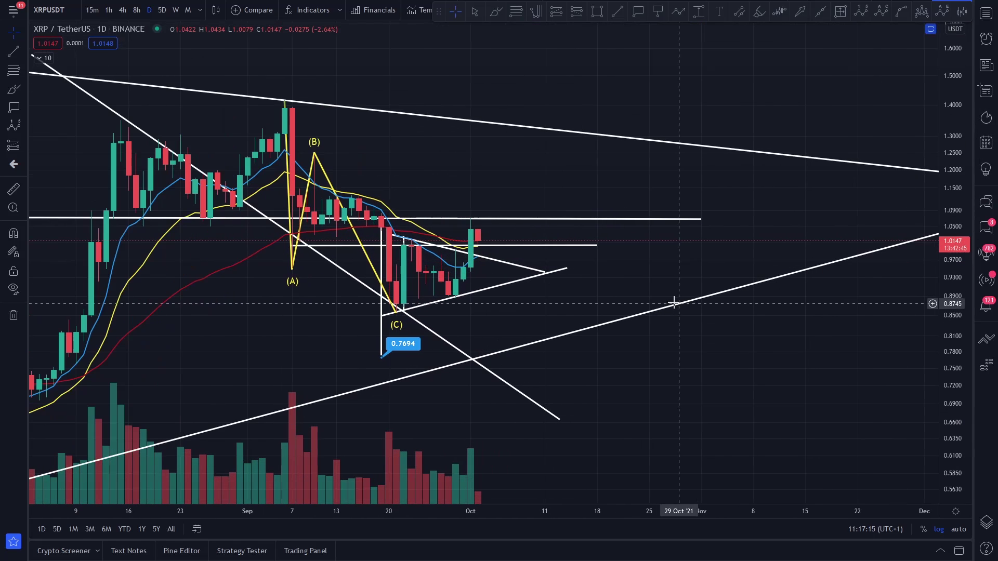
left_click_drag(668, 296, 757, 229)
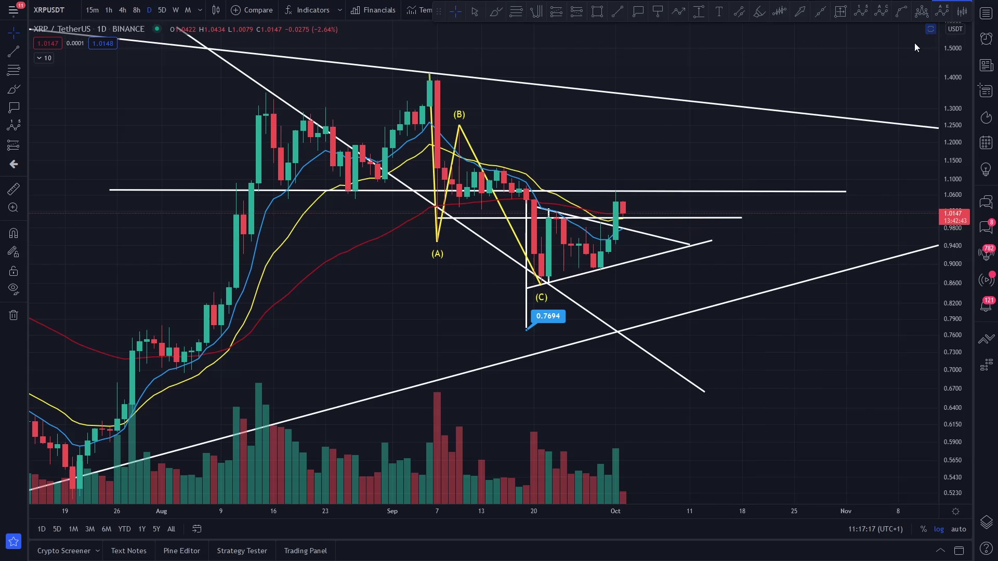
left_click(495, 12)
left_click_drag(517, 288, 593, 288)
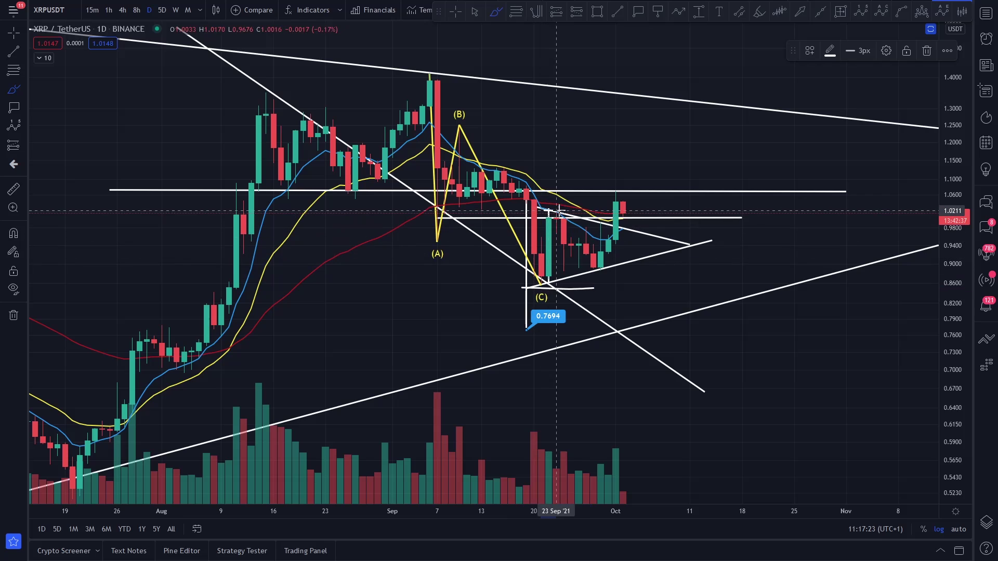
mouse_move(563, 218)
left_mouse_down()
mouse_move(593, 265)
mouse_move(613, 267)
left_mouse_up()
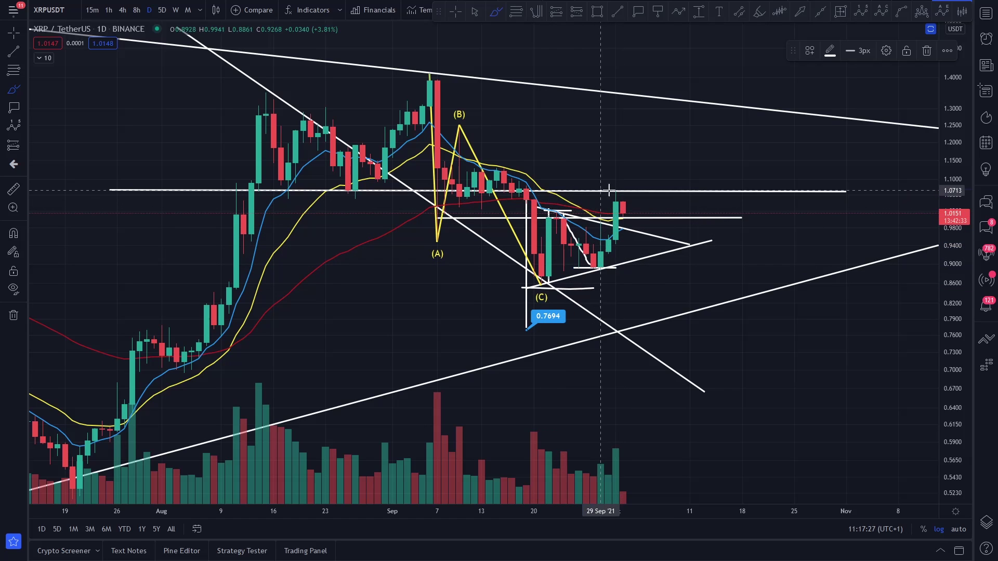
left_click_drag(609, 191, 646, 190)
Brush a rising swing path projected to about 1.29, plus a contrasting descending path with the area below about 0.85 circled
mouse_move(536, 292)
left_mouse_down()
mouse_move(556, 205)
mouse_move(598, 269)
mouse_move(617, 203)
left_mouse_up()
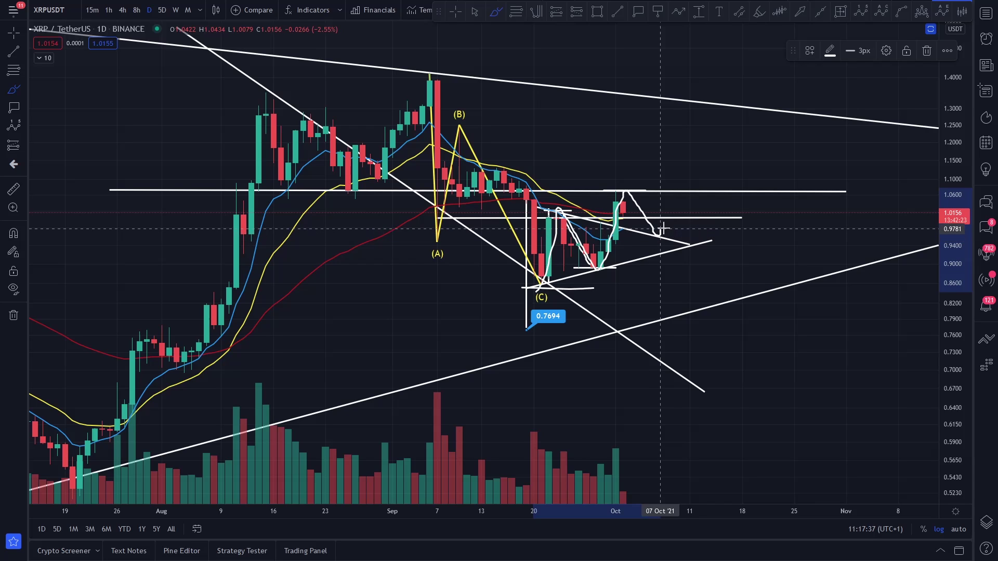
left_click_drag(671, 215, 727, 112)
mouse_move(449, 90)
left_mouse_down()
mouse_move(425, 135)
mouse_move(517, 138)
mouse_move(574, 206)
mouse_move(564, 297)
mouse_move(650, 286)
left_mouse_up()
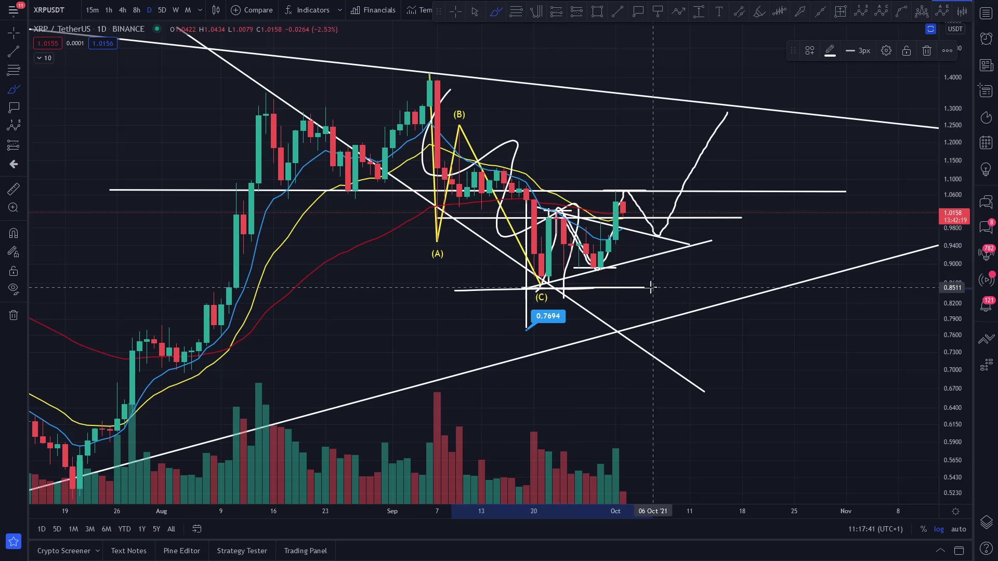
left_click_drag(482, 296, 585, 302)
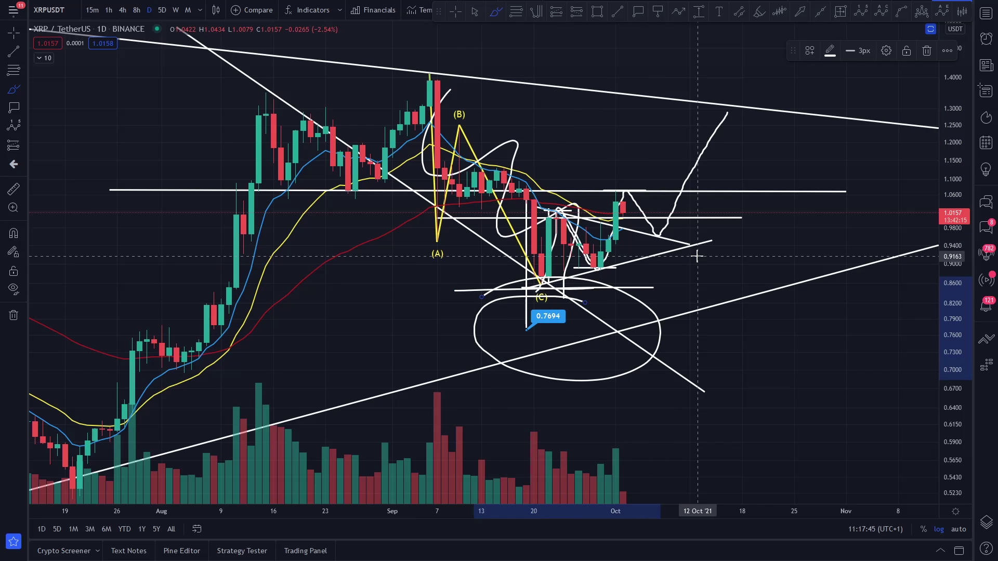
Undo the freehand swing paths, the support line and the circle around the lower area
key("ctrl+z")
key("ctrl+z")
key("ctrl+z")
key("ctrl+z")
key("ctrl+z")
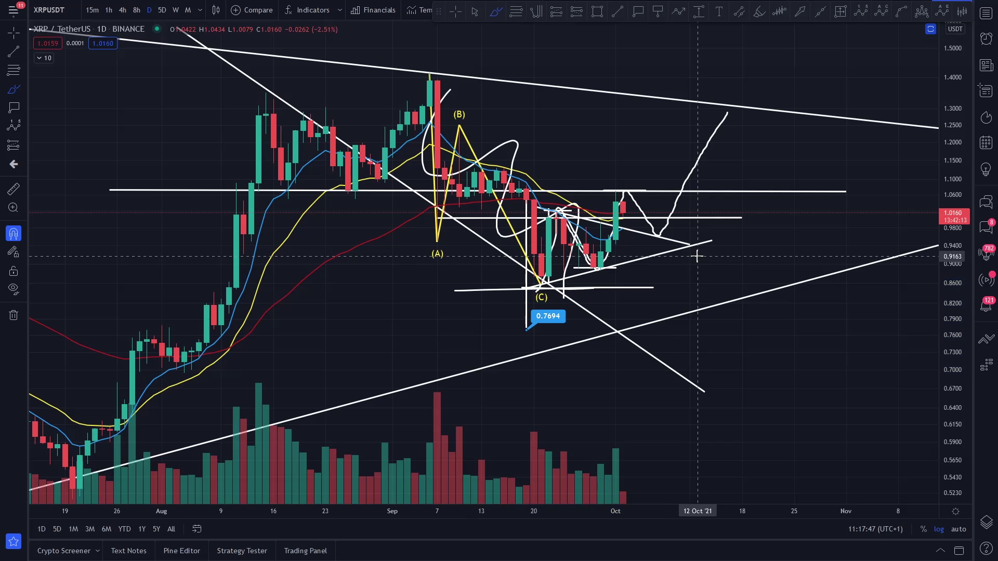
Brush another path from the September high down to the lows and up to about 1.43, and undo the latest strokes
mouse_move(444, 81)
left_mouse_down()
mouse_move(479, 260)
mouse_move(541, 292)
mouse_move(586, 218)
mouse_move(750, 69)
left_mouse_up()
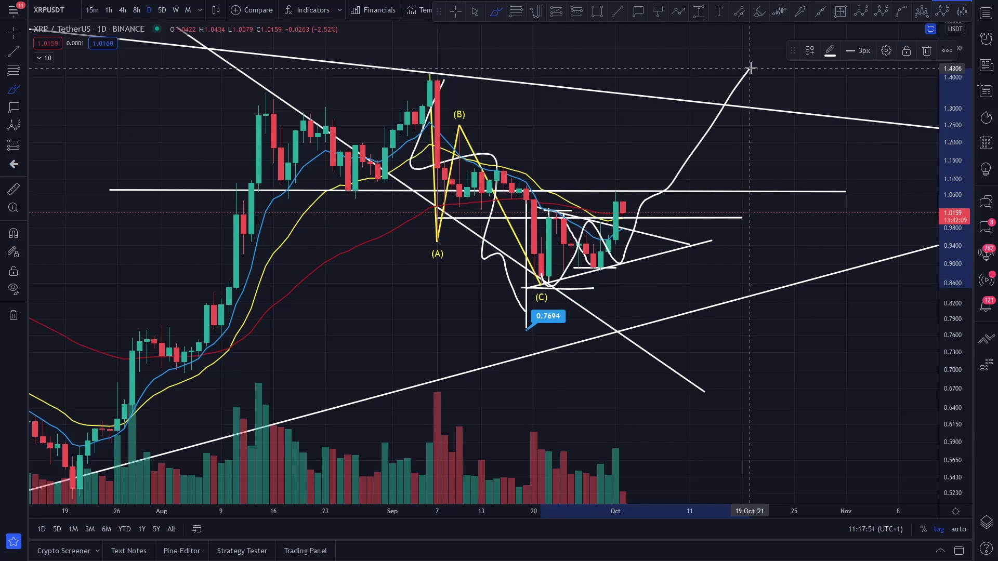
key("ctrl+z")
key("ctrl+z")
key("ctrl+z")
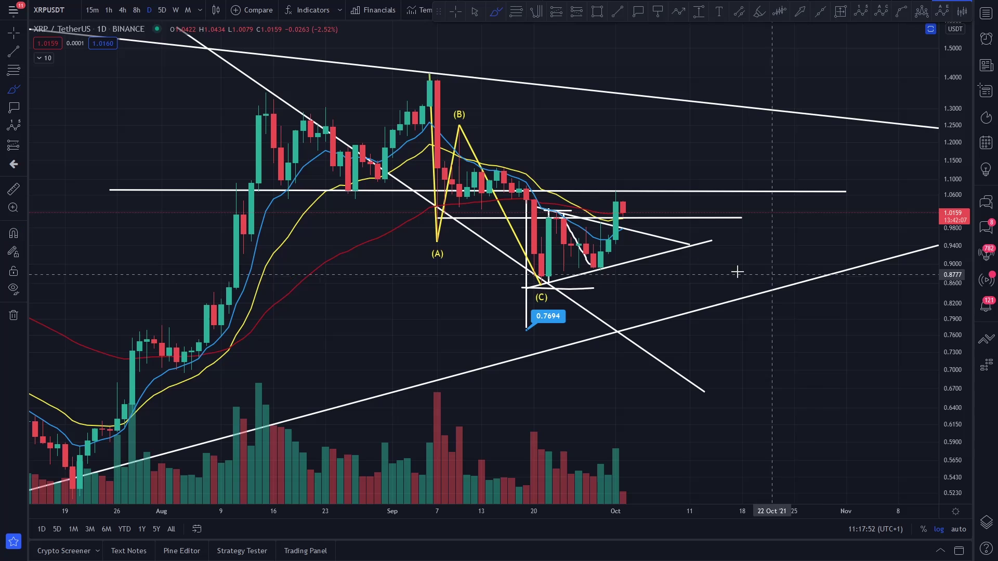
Return to the cross cursor and restore the indicator panes beneath the price chart with a longer price history in view
left_click(14, 33)
double_click(781, 234)
scroll(774, 317, "down", 5)
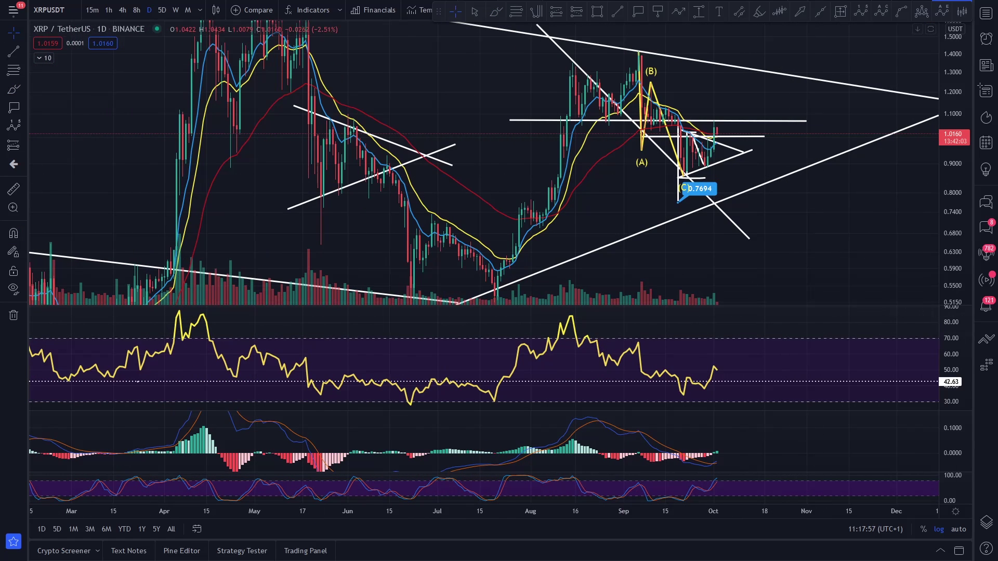
Draw a descending trend line over the August and September RSI peaks, from about 88 on 10 Aug to 28 on 28 Oct 2021
left_click(14, 50)
left_click(560, 312)
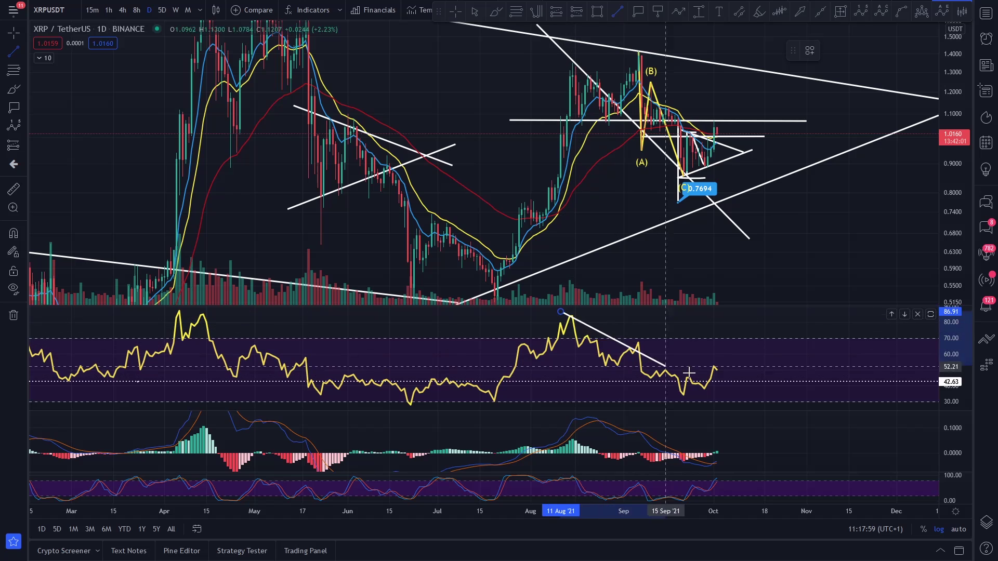
left_click(793, 403)
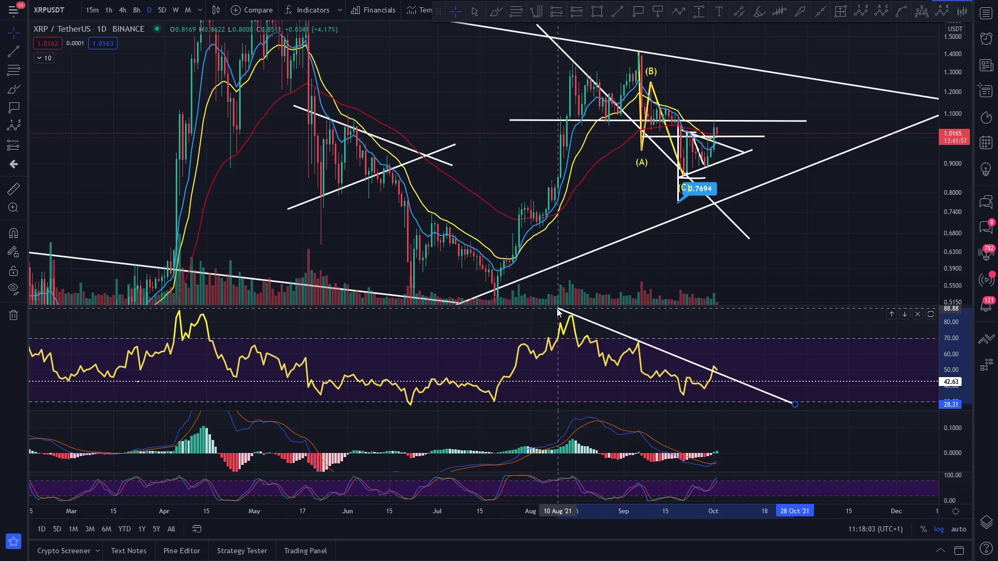
left_click(557, 312)
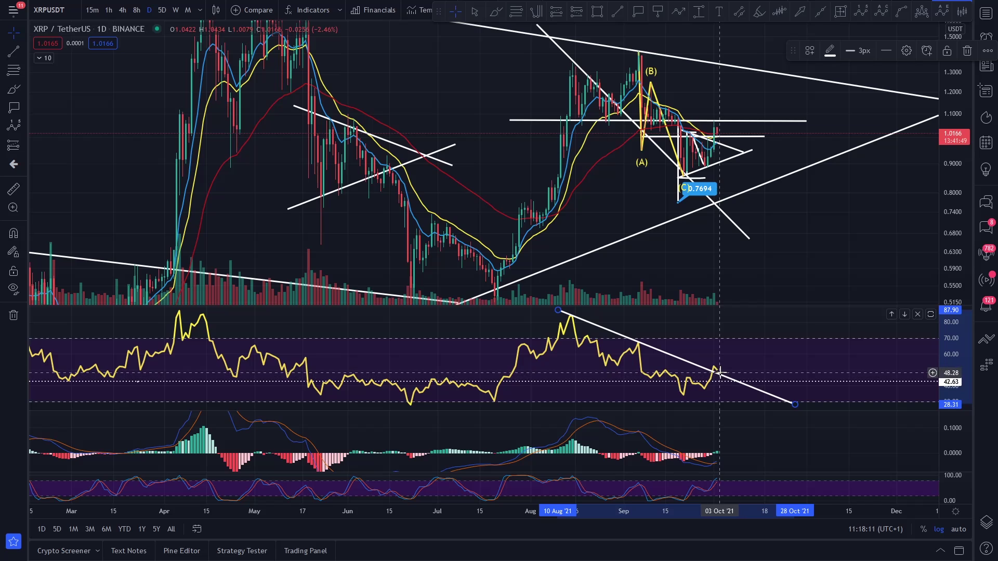
Draw a second descending trend line over the spring RSI peaks, from about 67 on 23 Apr to 28 on 23 Aug 2021
scroll(699, 372, "down", 3)
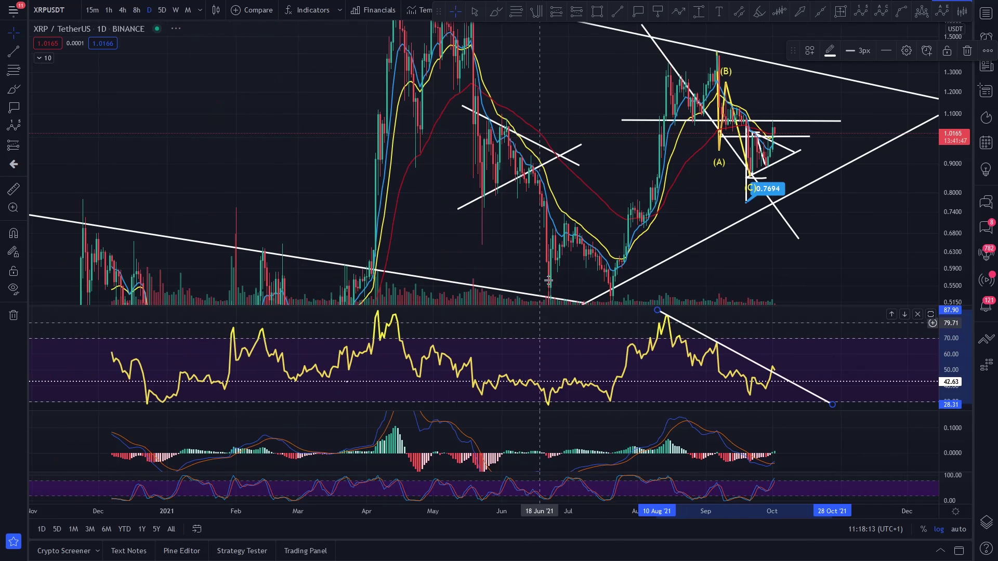
left_click_drag(596, 176, 566, 168)
mouse_move(955, 106)
left_mouse_down()
mouse_move(957, 210)
mouse_move(877, 223)
left_mouse_up()
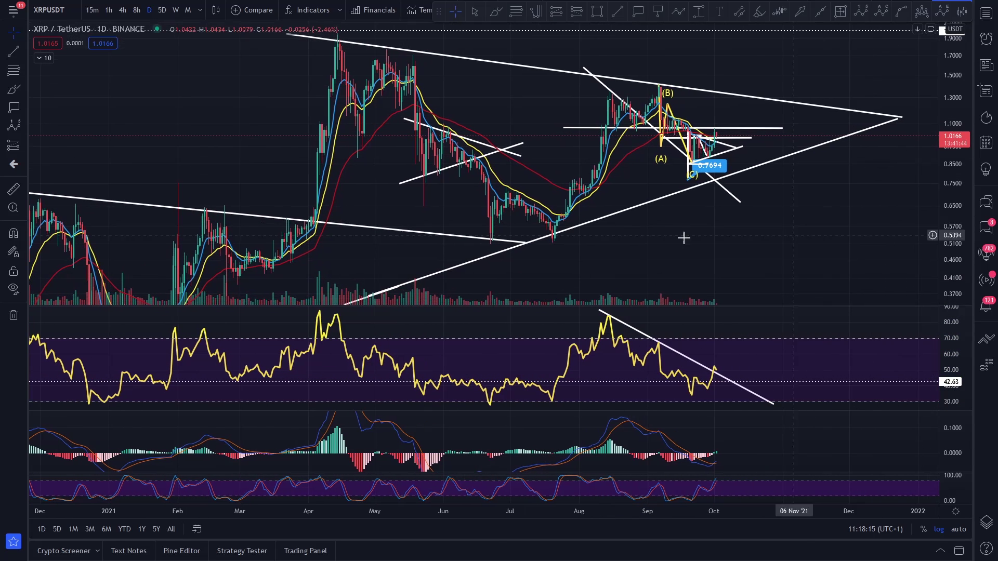
left_click(14, 50)
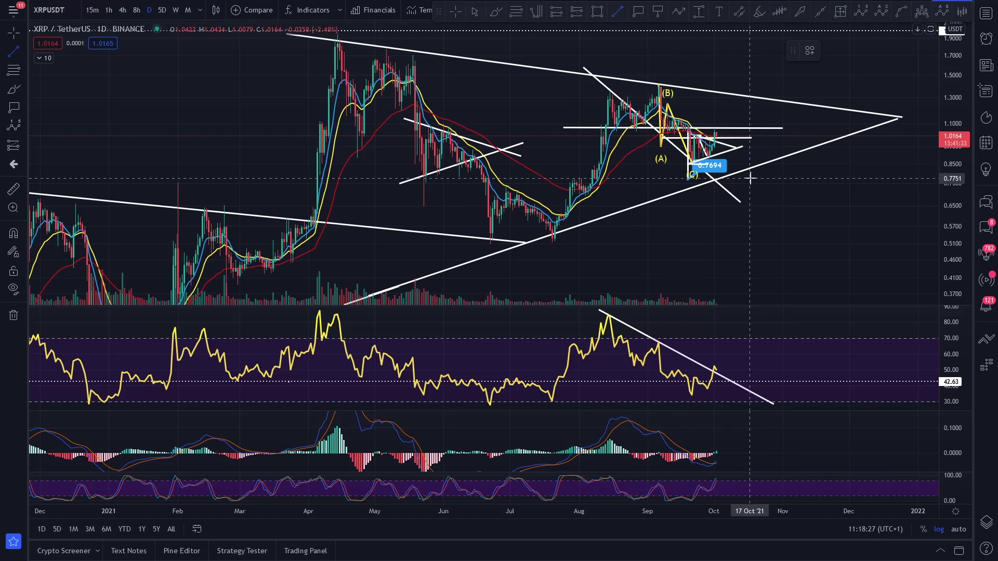
left_click(7, 52)
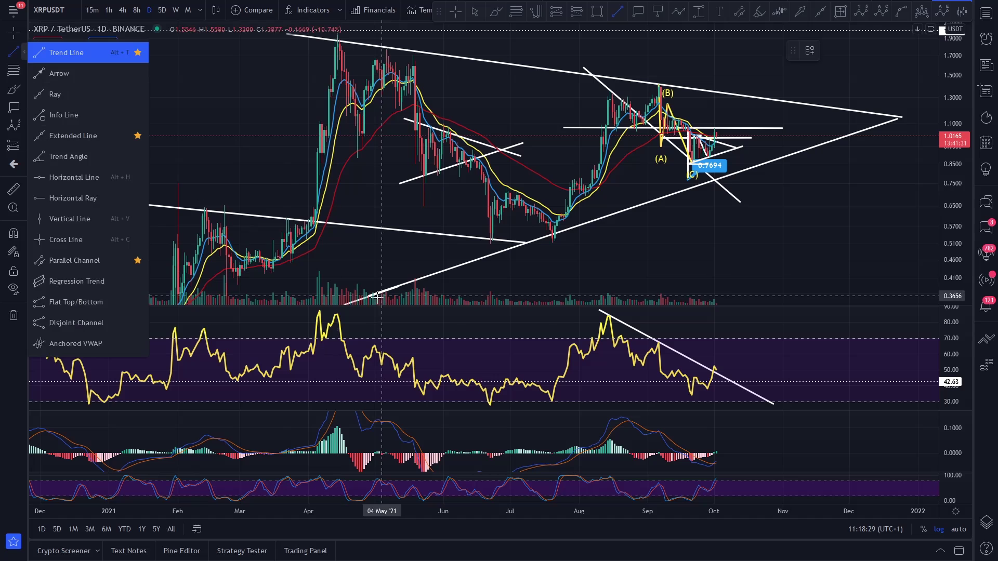
left_click(357, 343)
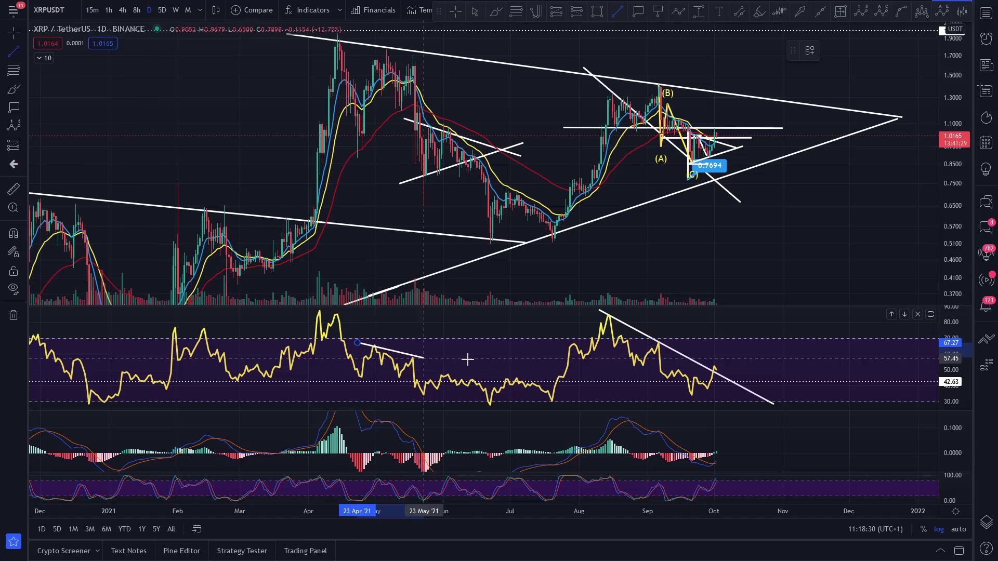
left_click(627, 404)
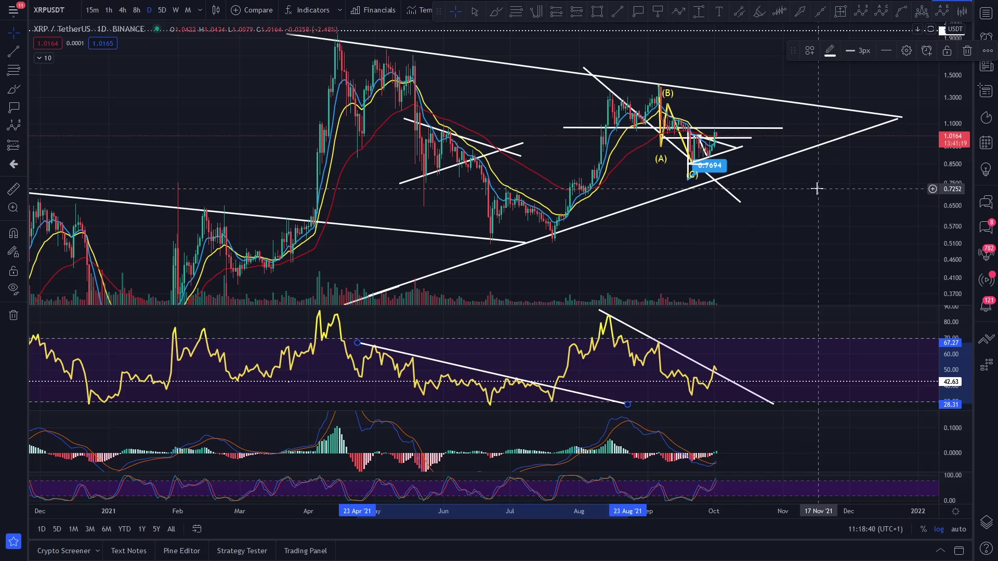
Maximise the price pane and delete the short horizontal line beneath the (C) low at about 0.85
left_click_drag(817, 189, 773, 234)
left_click_drag(948, 301, 948, 213)
scroll(782, 247, "up", 4)
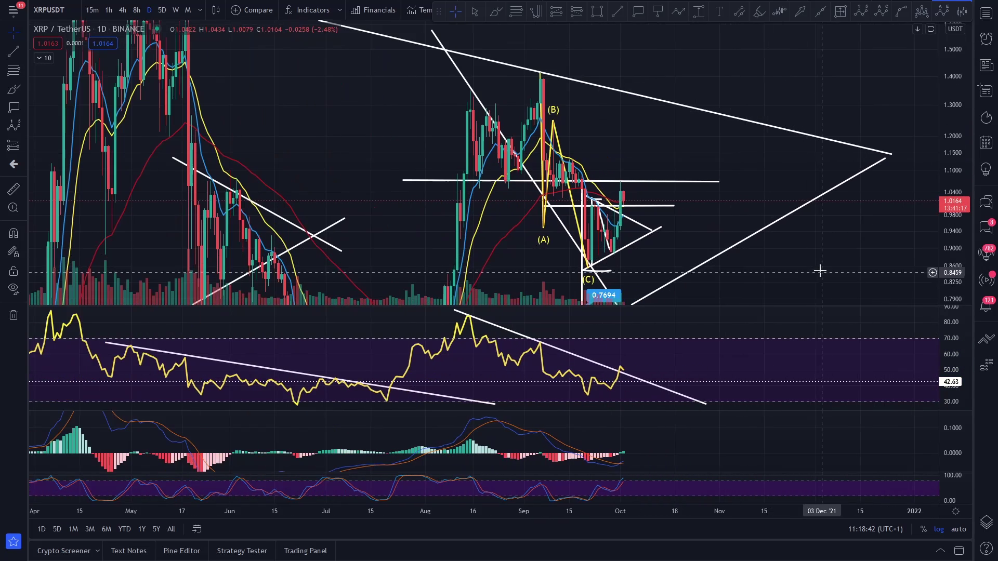
left_click_drag(821, 271, 792, 174)
double_click(769, 190)
scroll(715, 230, "up", 2)
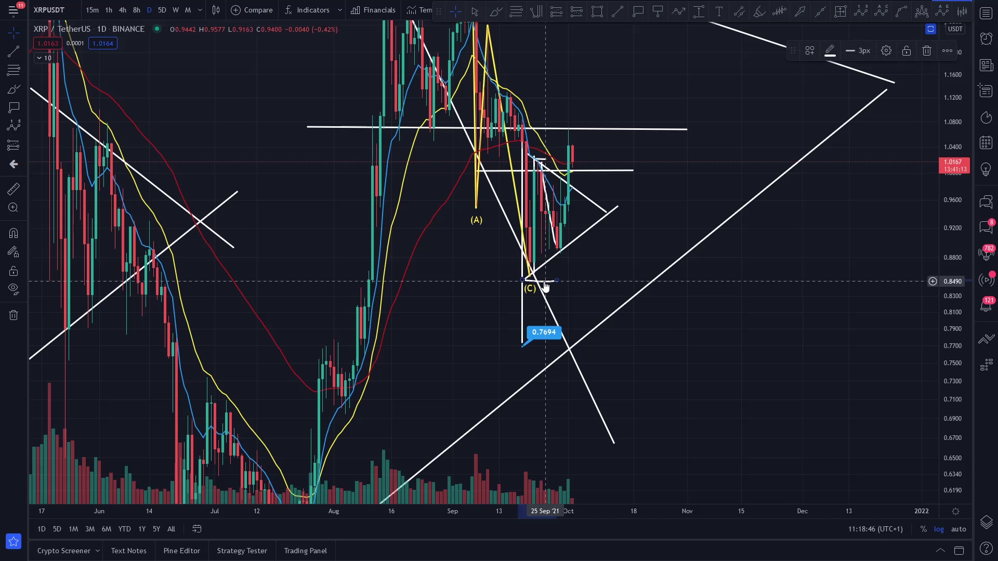
key("Delete")
left_click_drag(587, 279, 590, 284)
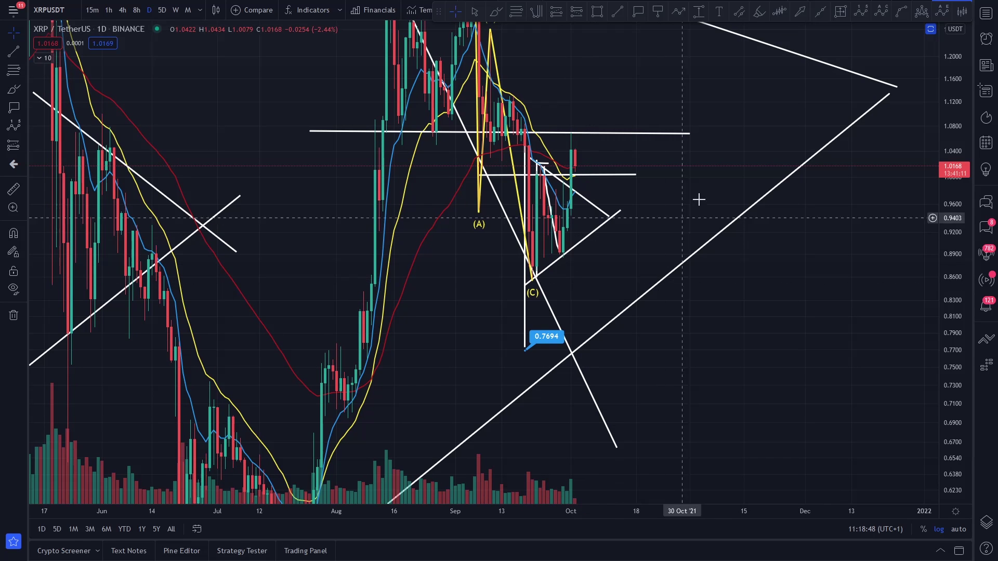
Brush support at about 0.86, the rebound swings and circles at the October high and August lows, plus a projection to about 1.19
left_click_drag(764, 159, 735, 203)
left_click_drag(956, 112, 956, 136)
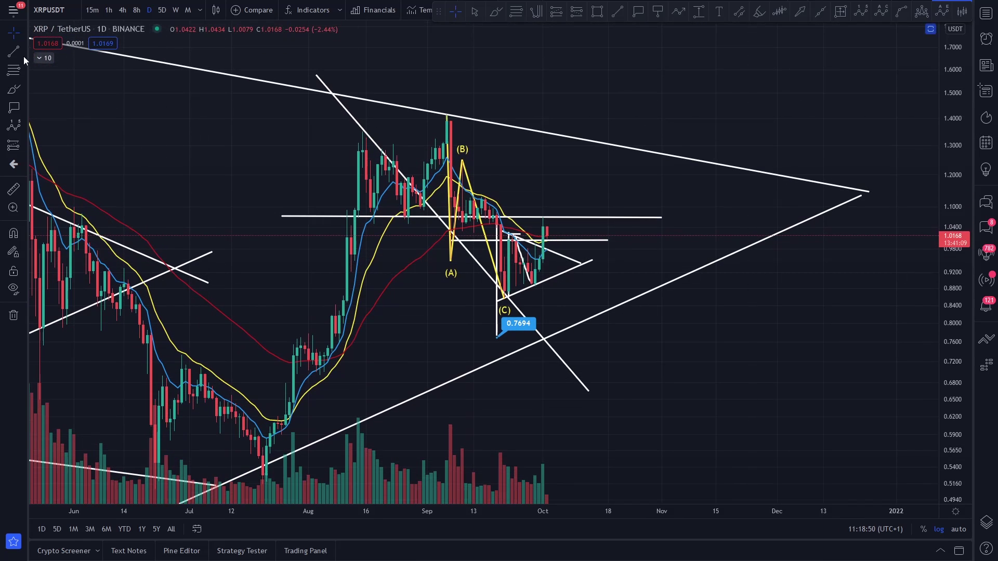
left_click(7, 95)
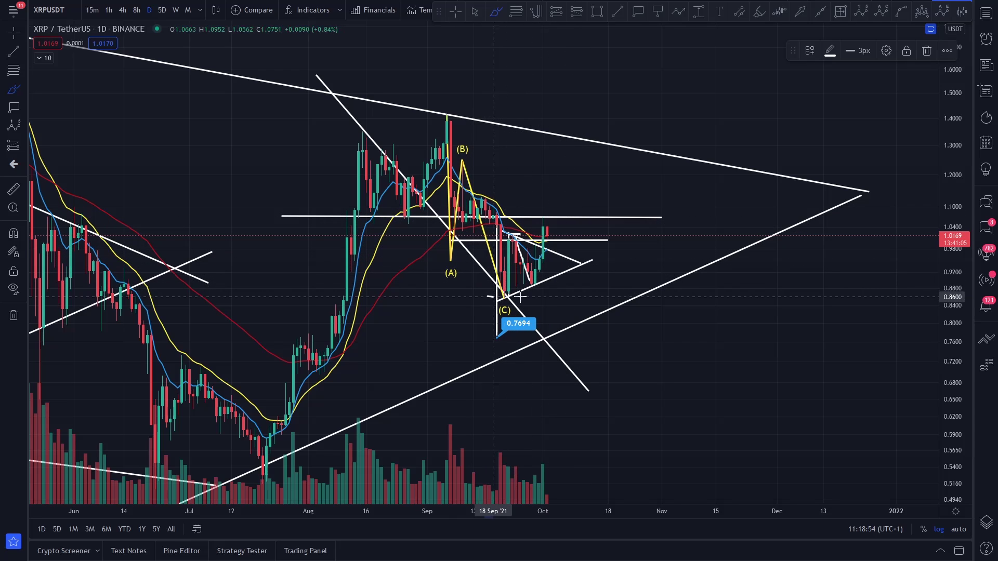
left_click_drag(488, 296, 567, 296)
mouse_move(495, 279)
left_mouse_down()
mouse_move(528, 280)
mouse_move(539, 255)
mouse_move(531, 238)
mouse_move(551, 227)
left_mouse_up()
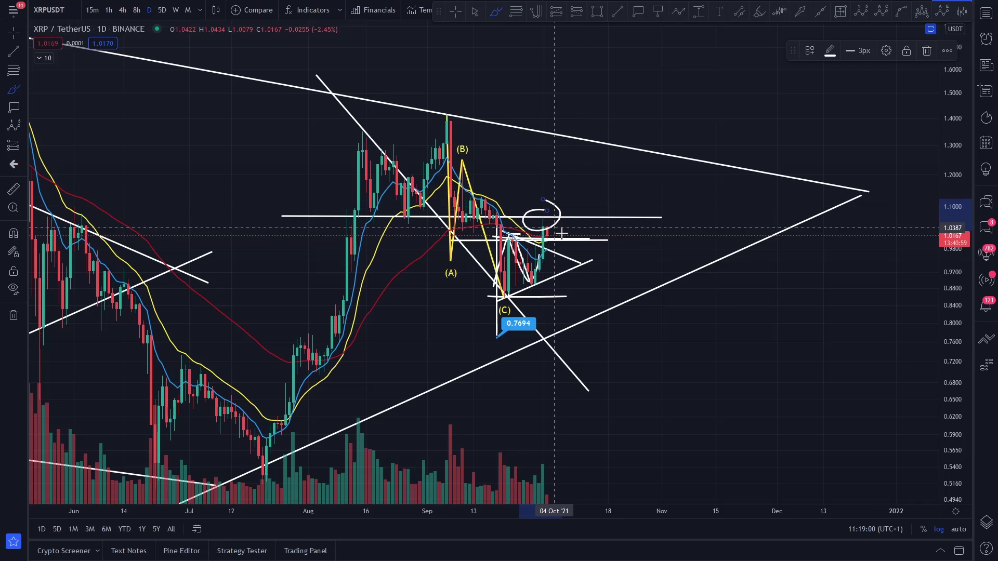
mouse_move(395, 207)
left_mouse_down()
mouse_move(436, 221)
mouse_move(358, 213)
mouse_move(398, 229)
left_mouse_up()
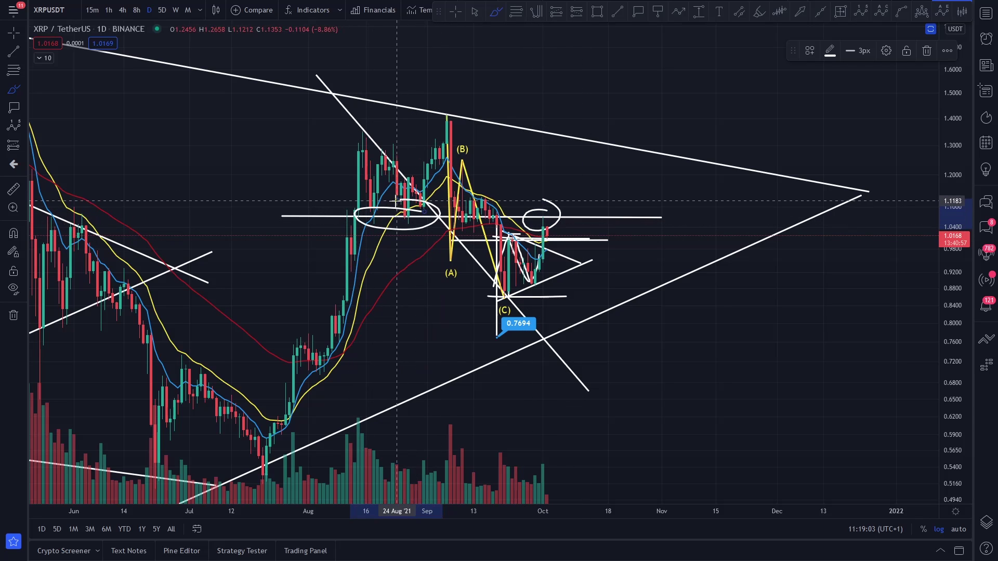
mouse_move(542, 213)
left_mouse_down()
mouse_move(552, 234)
mouse_move(584, 179)
left_mouse_up()
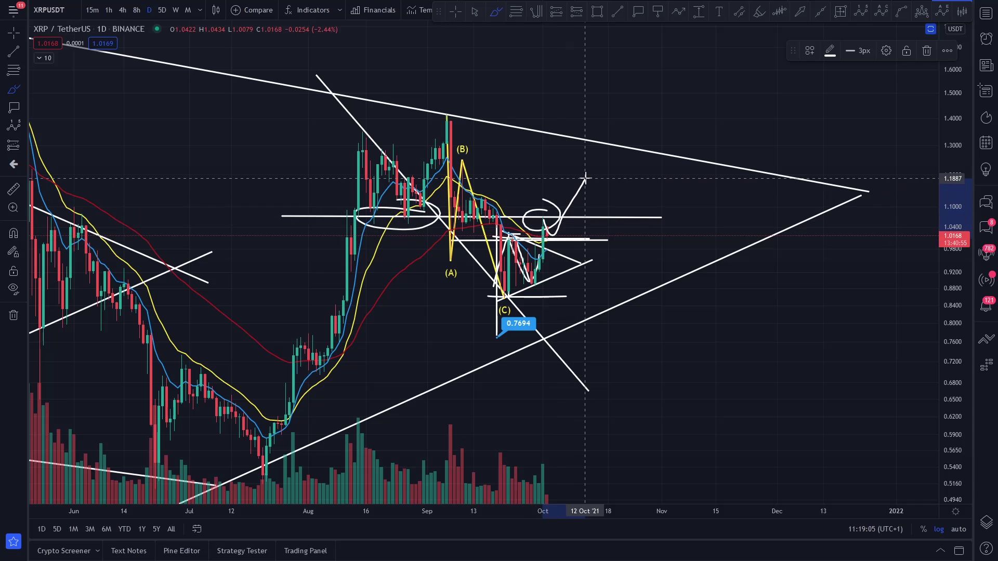
Undo the brushed support line, swing paths, circles and upward projection
key("ctrl+z")
key("ctrl+z")
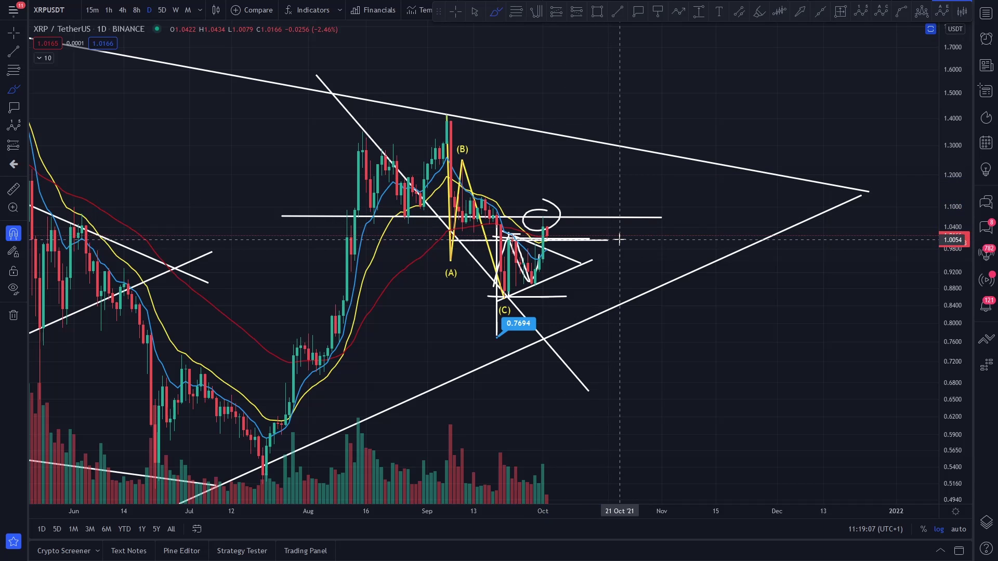
key("ctrl+z")
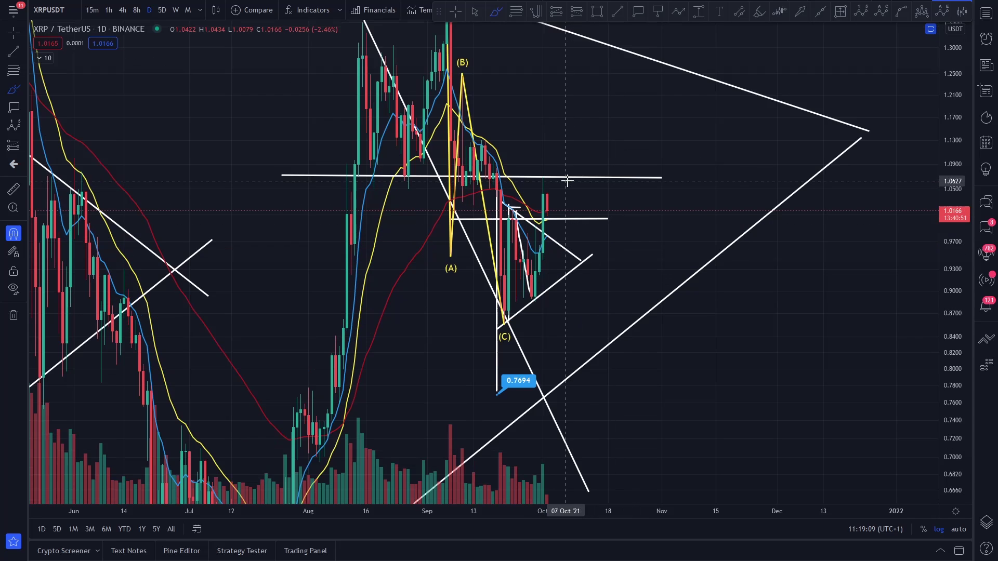
Circle the upper triangle line near 1.30 in October and brush a wave path from the April high up to about 2.60
scroll(568, 182, "up", 1)
left_click_drag(952, 95, 982, 346)
mouse_move(535, 132)
left_mouse_down()
mouse_move(520, 158)
mouse_move(535, 134)
left_mouse_up()
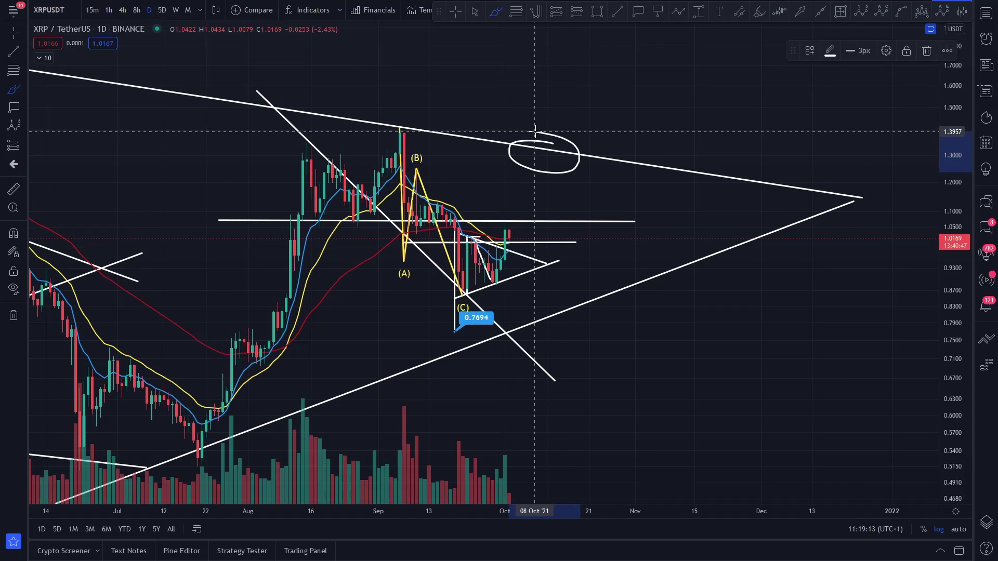
scroll(567, 159, "down", 3)
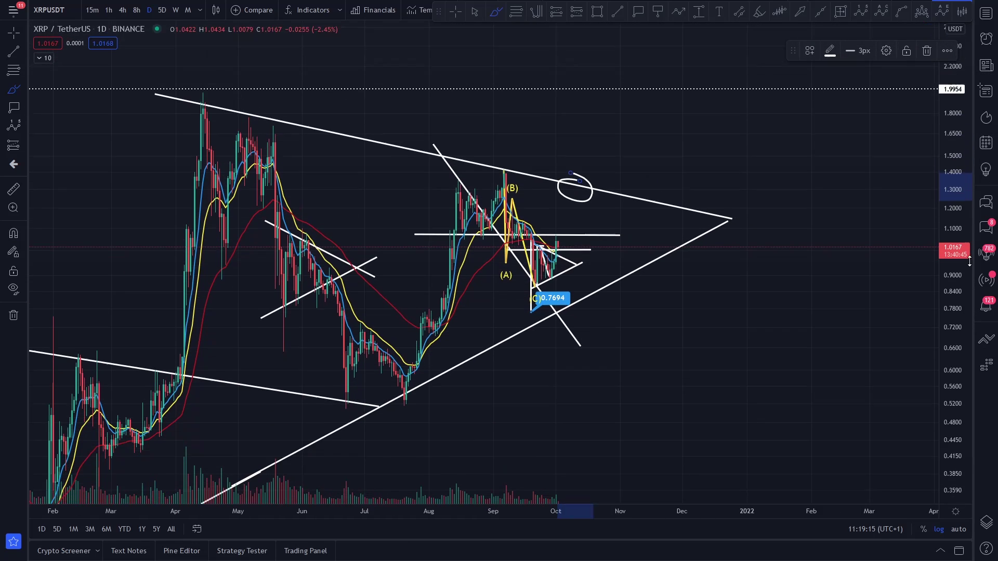
mouse_move(200, 125)
left_mouse_down()
mouse_move(341, 385)
mouse_move(462, 206)
mouse_move(561, 256)
mouse_move(622, 228)
left_mouse_up()
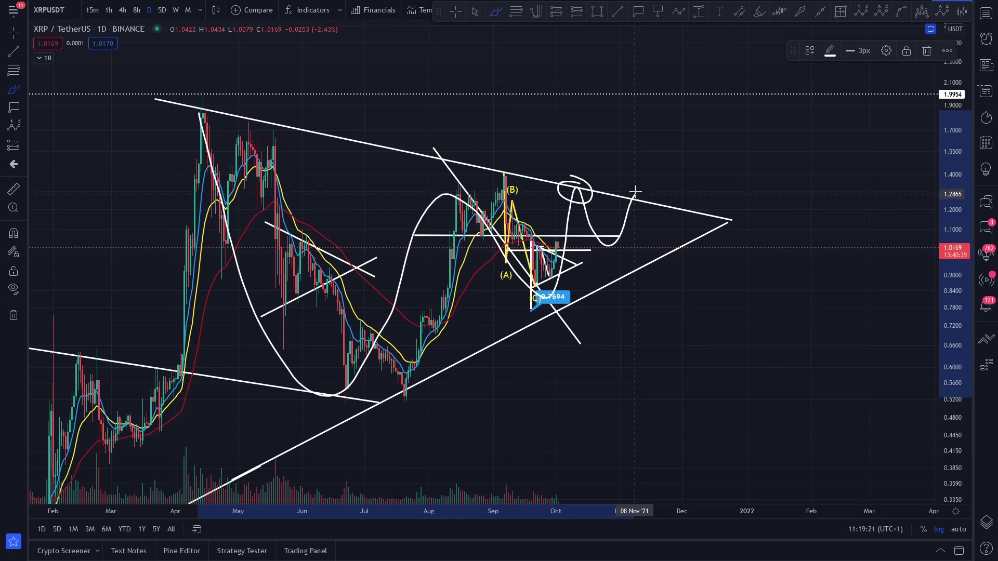
left_click_drag(634, 192, 672, 27)
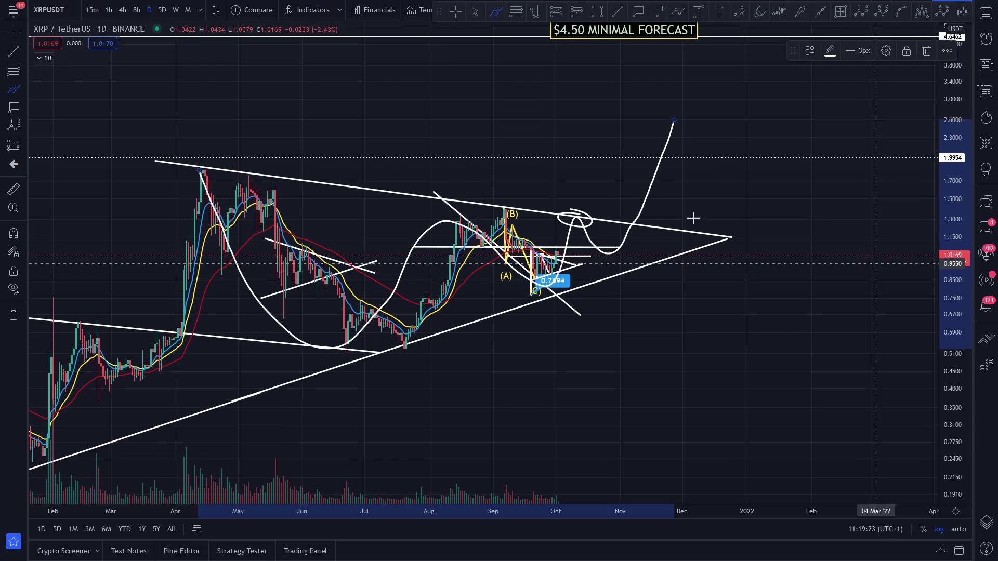
Brush a horizontal line at the April high and circle the "$4.50 MINIMAL FORECAST" label
left_click_drag(175, 162, 314, 150)
left_click_drag(953, 148, 953, 242)
mouse_move(701, 61)
left_mouse_down()
mouse_move(587, 143)
mouse_move(664, 52)
left_mouse_up()
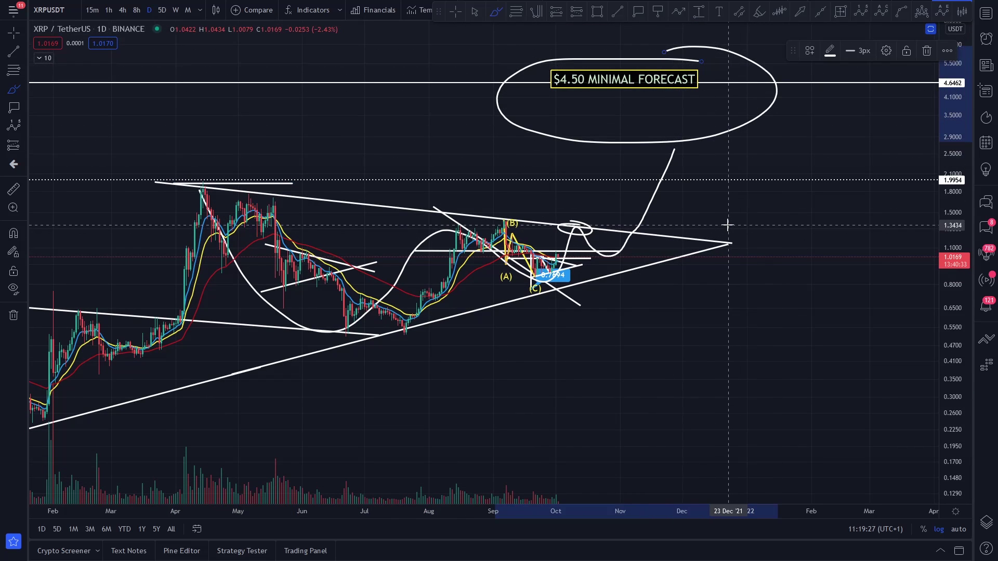
Undo the forecast circle, the line at the April high, the long wave path and the circle near 1.30
key("ctrl+z")
key("ctrl+z")
key("ctrl+z")
key("ctrl+z")
key("ctrl+z")
key("ctrl+z")
key("ctrl+z")
key("ctrl+z")
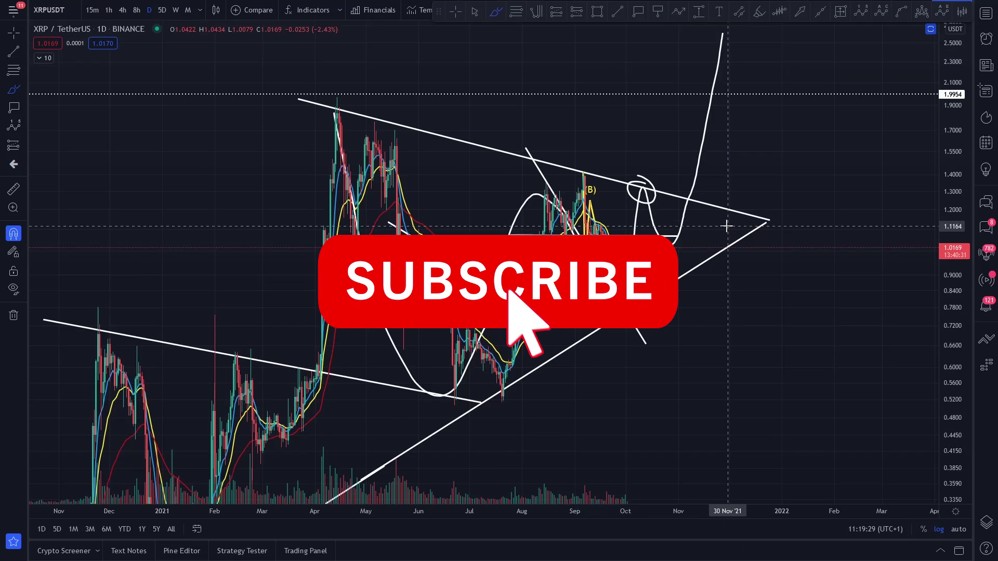
Return to the cross cursor and examine the A-B-C correction and the latest October candles up close
scroll(726, 226, "up", 5)
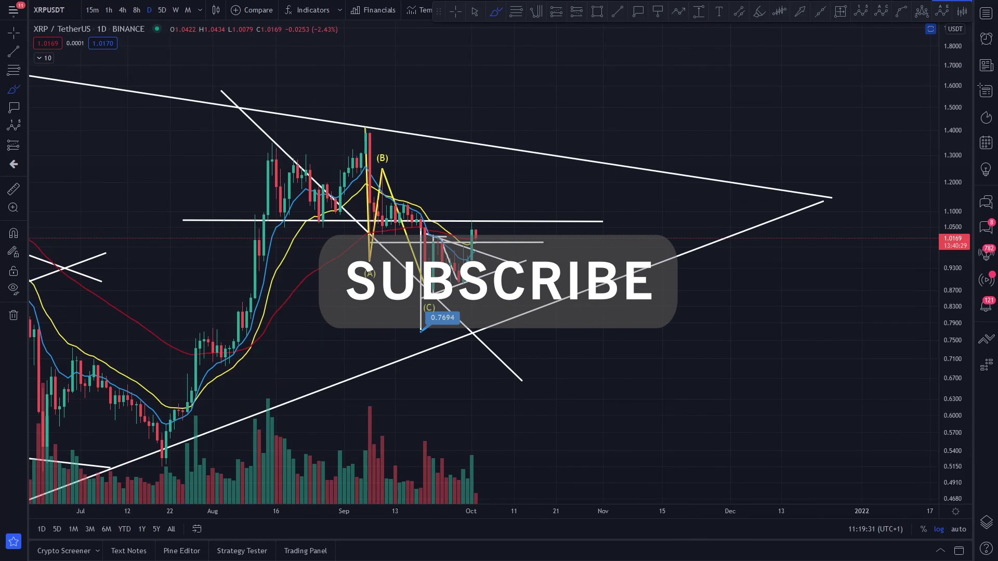
left_click(11, 33)
left_click_drag(504, 182, 593, 182)
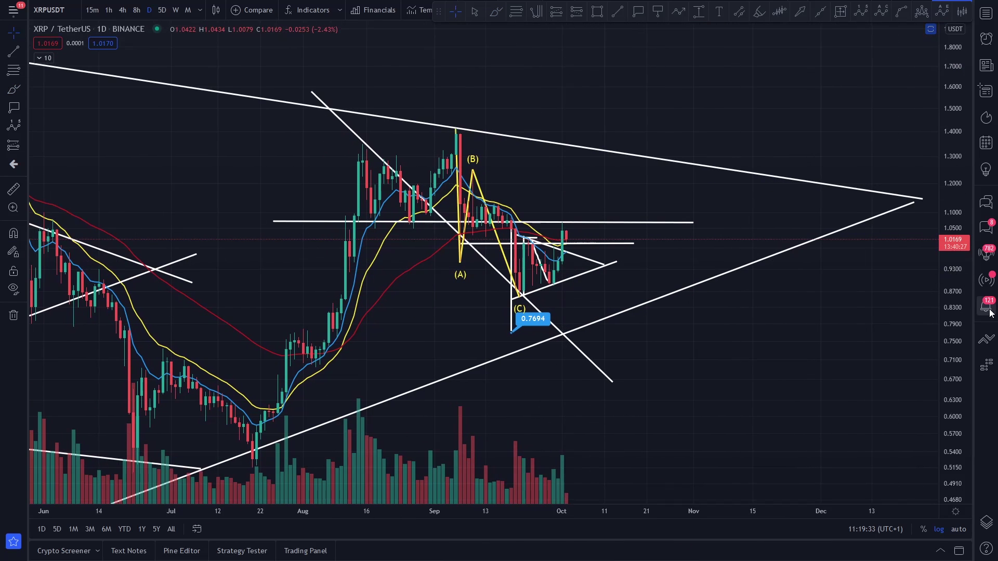
left_click_drag(963, 310, 963, 242)
scroll(666, 216, "up", 3)
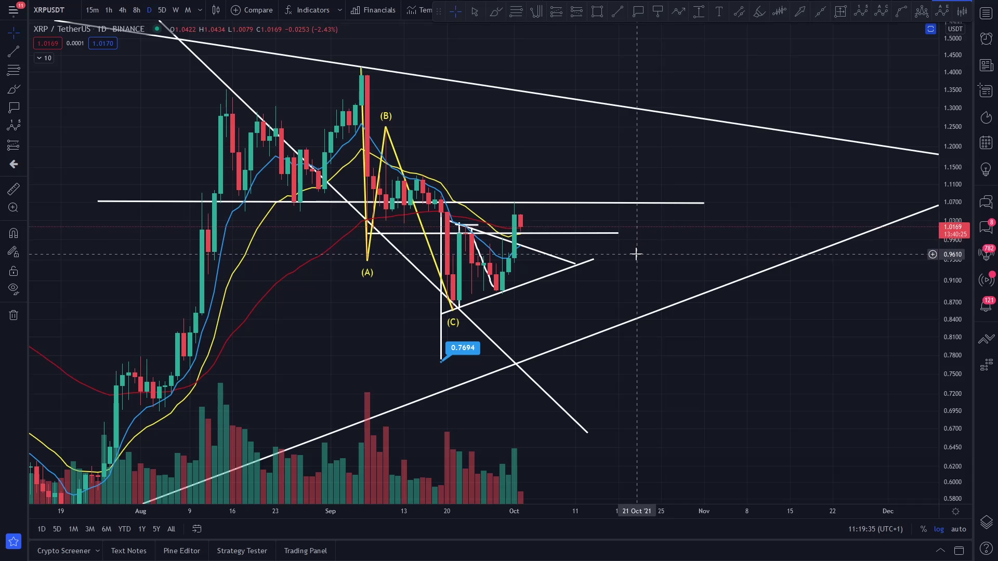
left_click_drag(637, 252, 664, 235)
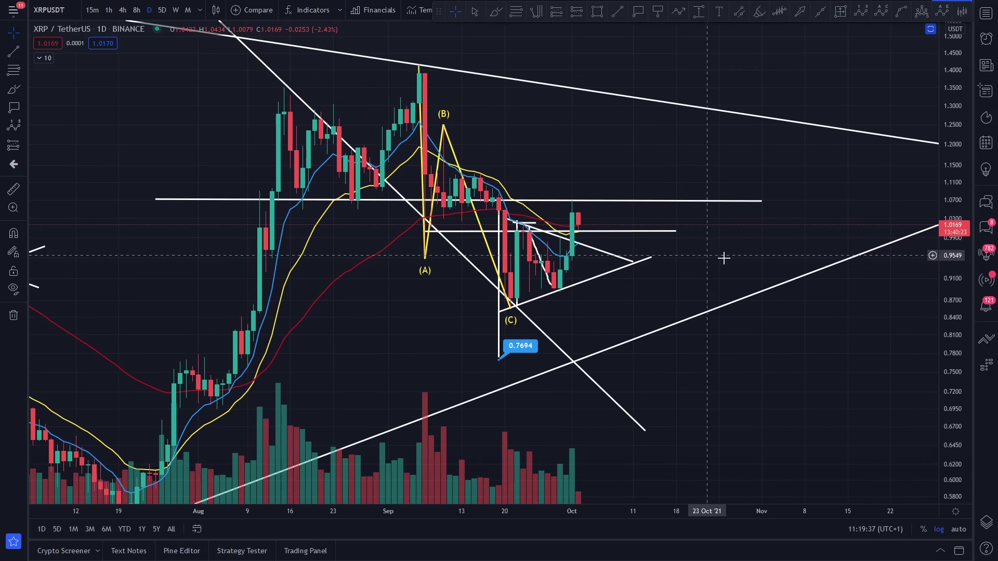
left_click_drag(950, 346, 950, 244)
scroll(569, 262, "up", 3)
left_click_drag(708, 238, 721, 242)
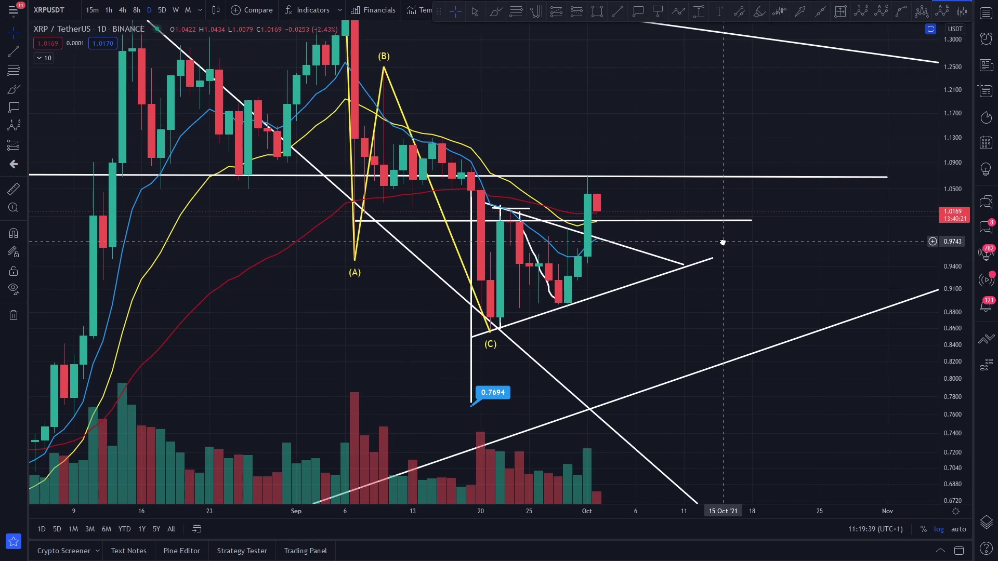
scroll(638, 225, "up", 1)
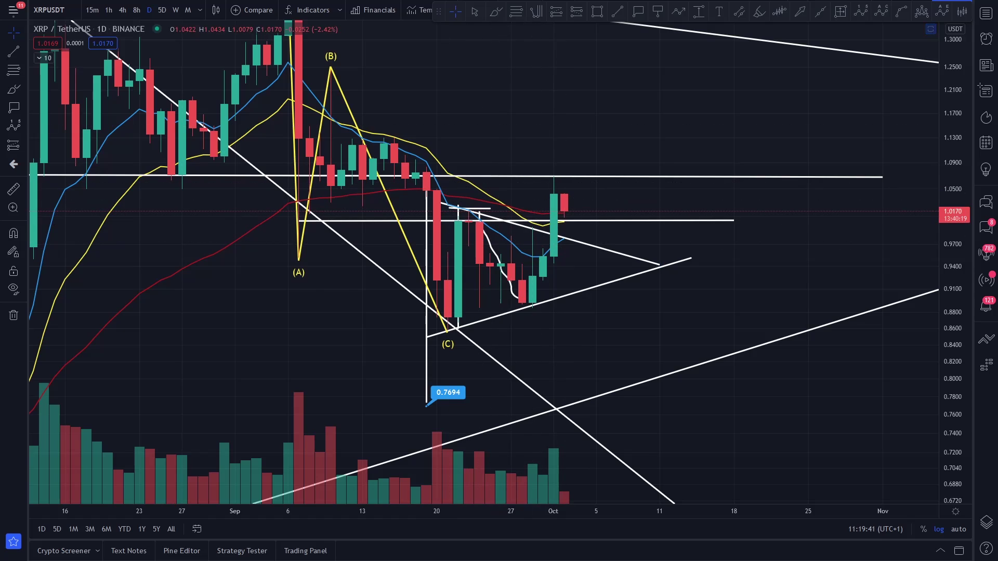
Brush the September swings, circle the retest of the 1.00 level, and project a path up to about 1.17
left_click(11, 91)
mouse_move(309, 94)
left_mouse_down()
mouse_move(393, 163)
mouse_move(441, 278)
mouse_move(511, 295)
left_mouse_up()
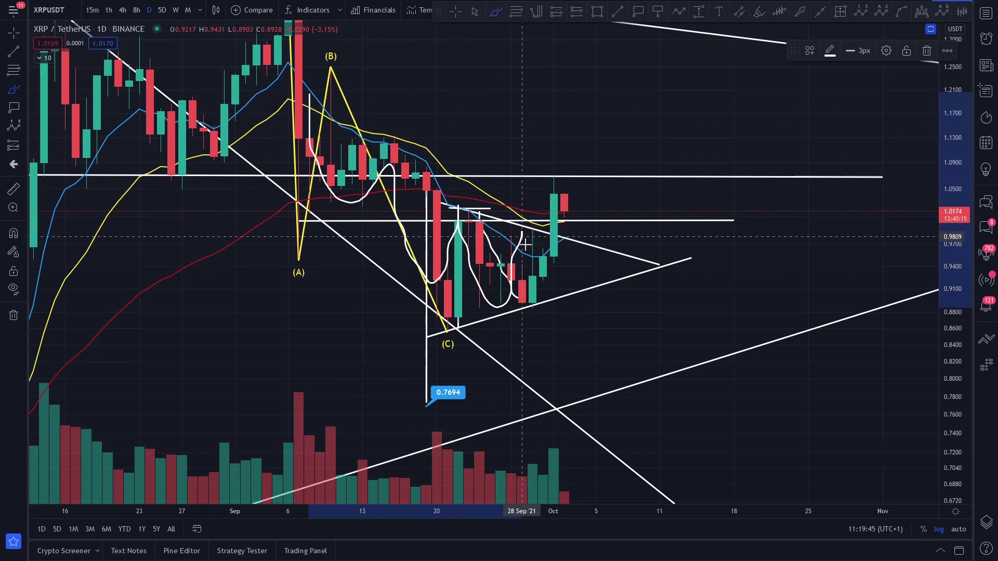
mouse_move(553, 211)
left_mouse_down()
mouse_move(532, 221)
mouse_move(551, 178)
left_mouse_up()
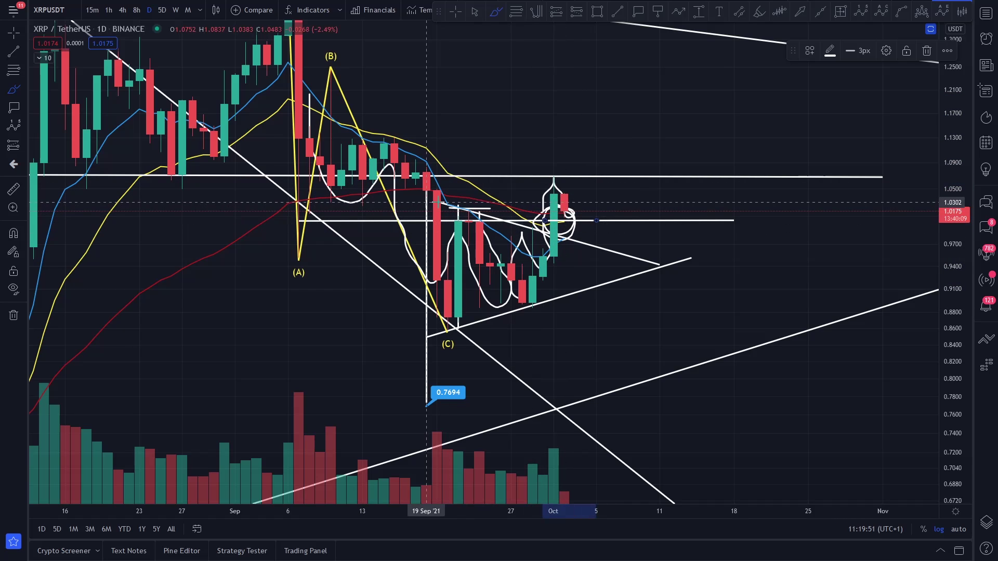
left_click_drag(563, 221, 604, 109)
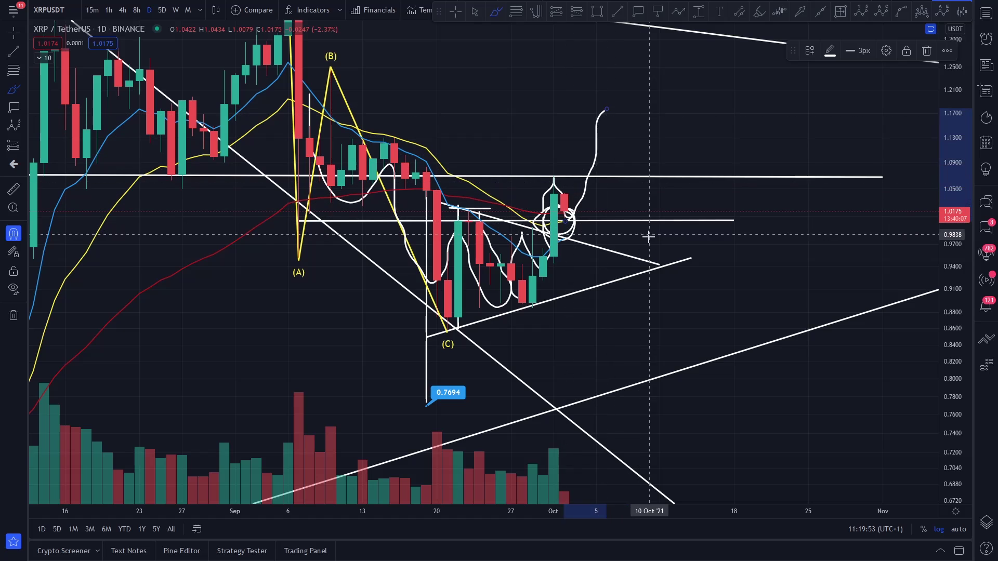
Undo the brushed September swings, the retest circles and the projected path
key("ctrl+z")
key("ctrl+z")
key("ctrl+z")
key("ctrl+z")
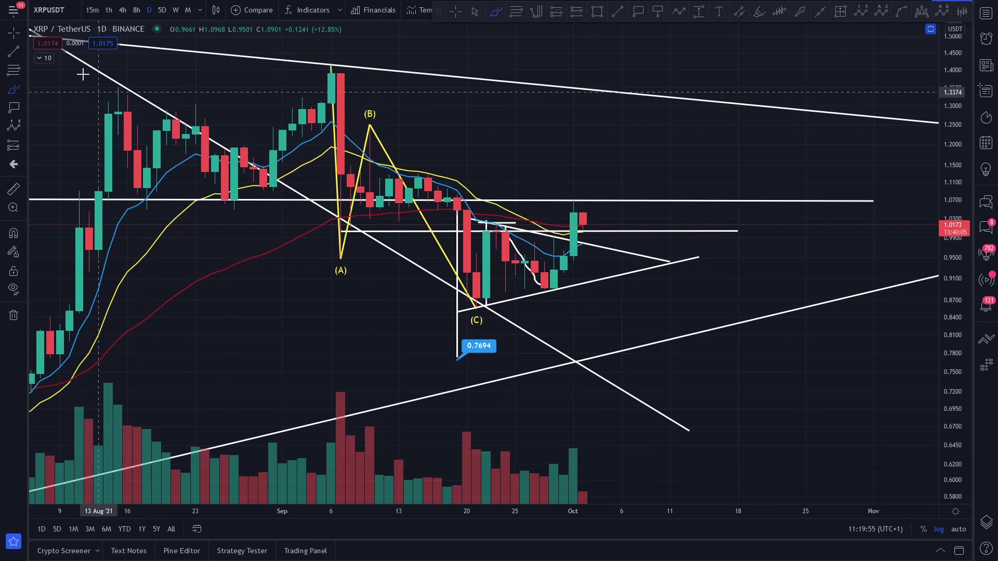
Draw a vertical target line at 1 October from about 1.004 to about 1.157, and measure the rise from the current price to its top
left_click(14, 50)
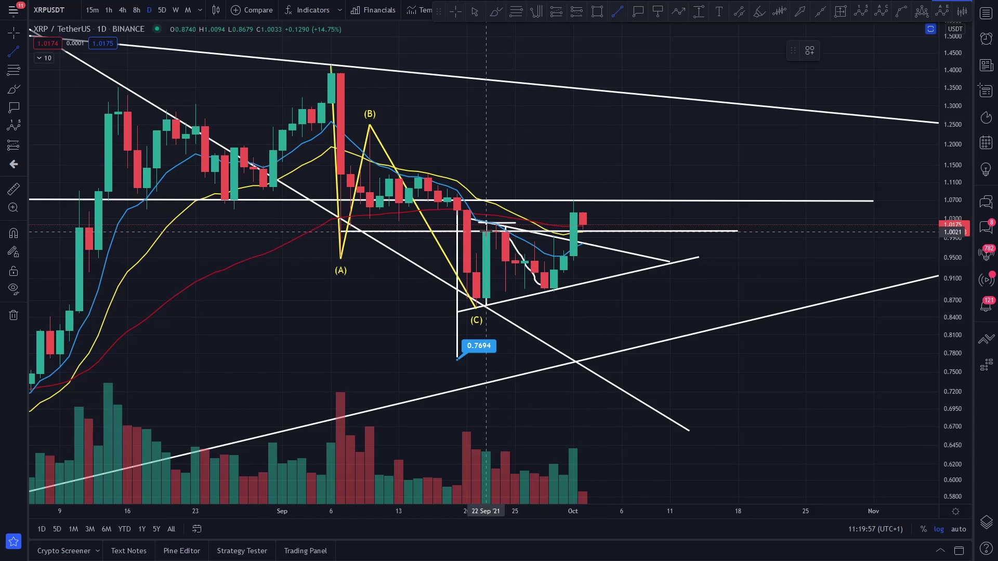
mouse_move(486, 230)
left_mouse_down()
mouse_move(487, 310)
mouse_move(575, 206)
left_mouse_up()
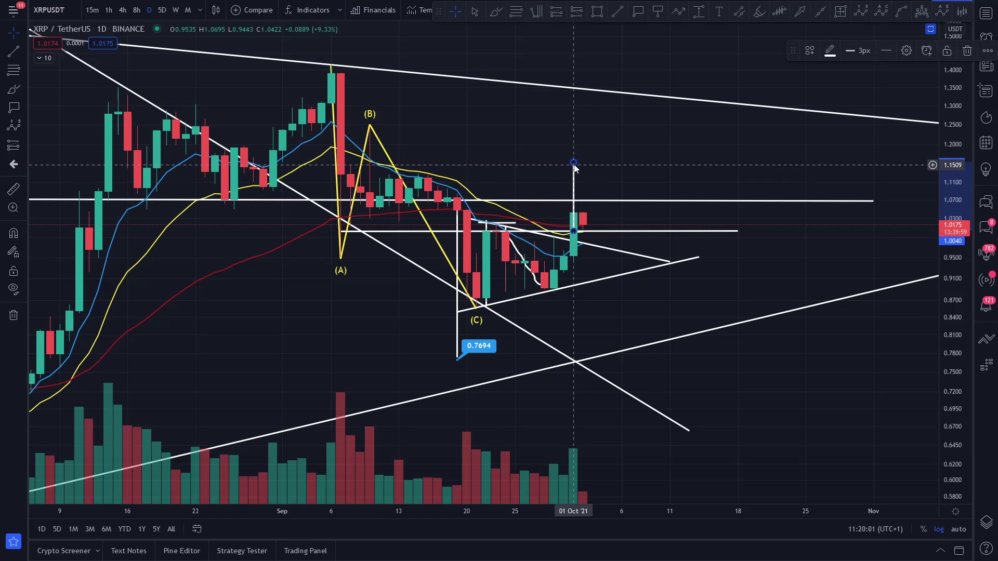
left_click(14, 191)
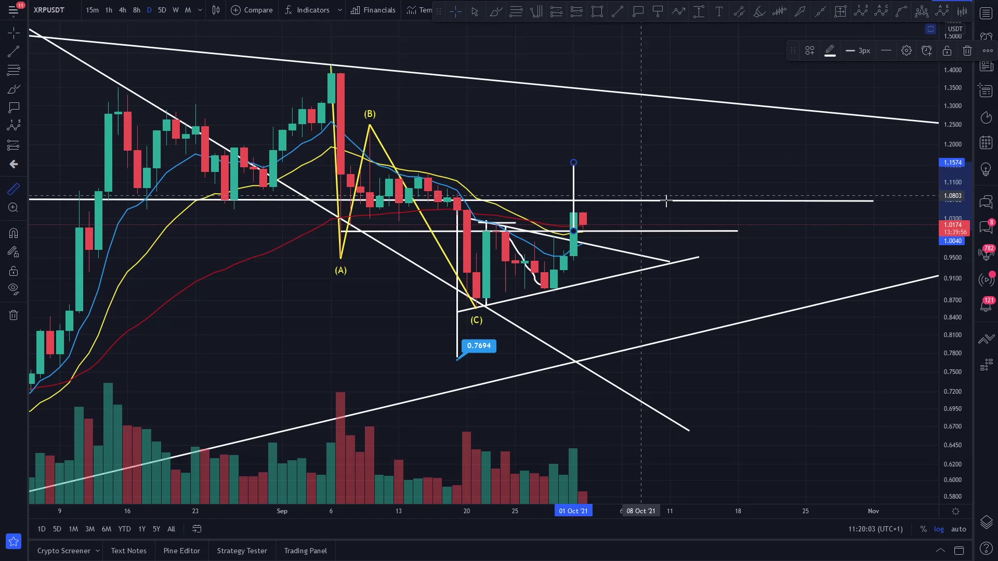
left_click(594, 226)
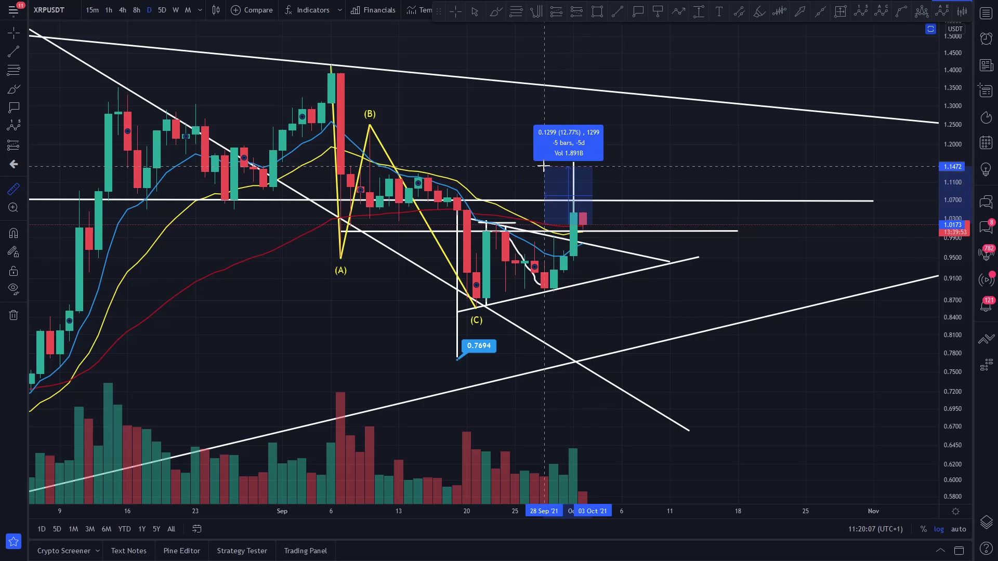
left_click(564, 165)
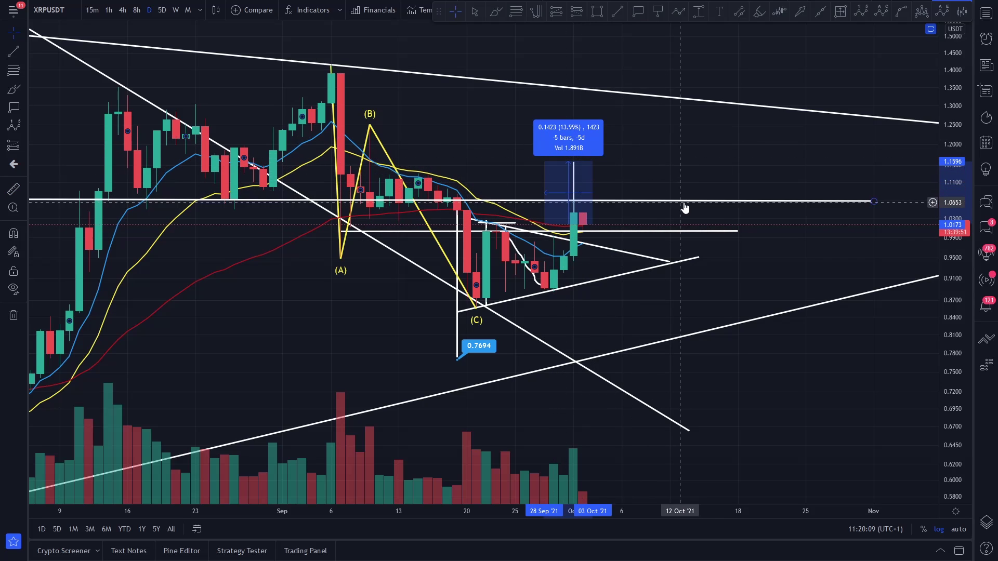
left_click(696, 171)
Place price labels at 1.0032 on the lower horizontal level and at 1.1583 on the tip of the target line
scroll(697, 173, "down", 1)
scroll(697, 174, "up", 1)
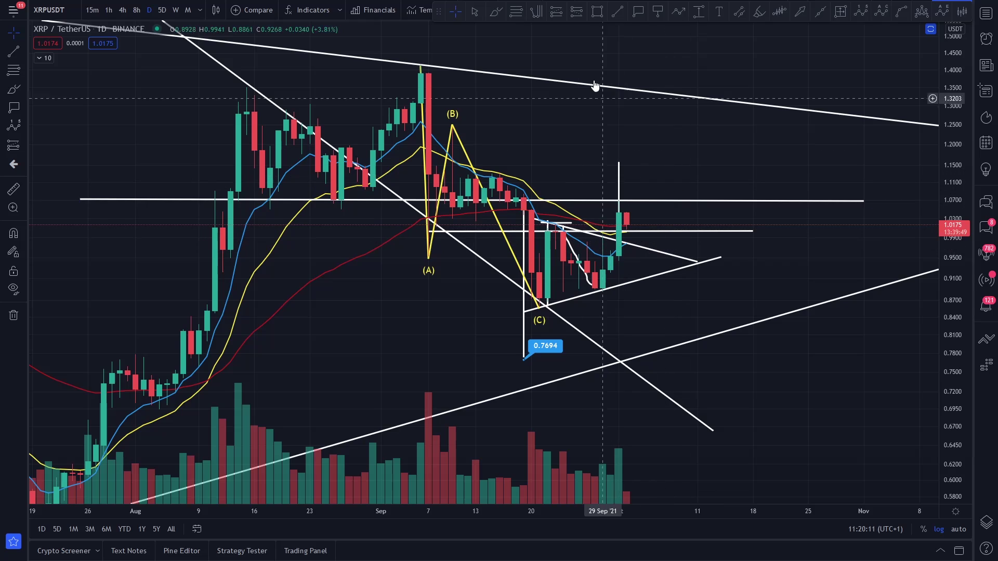
left_click(642, 231)
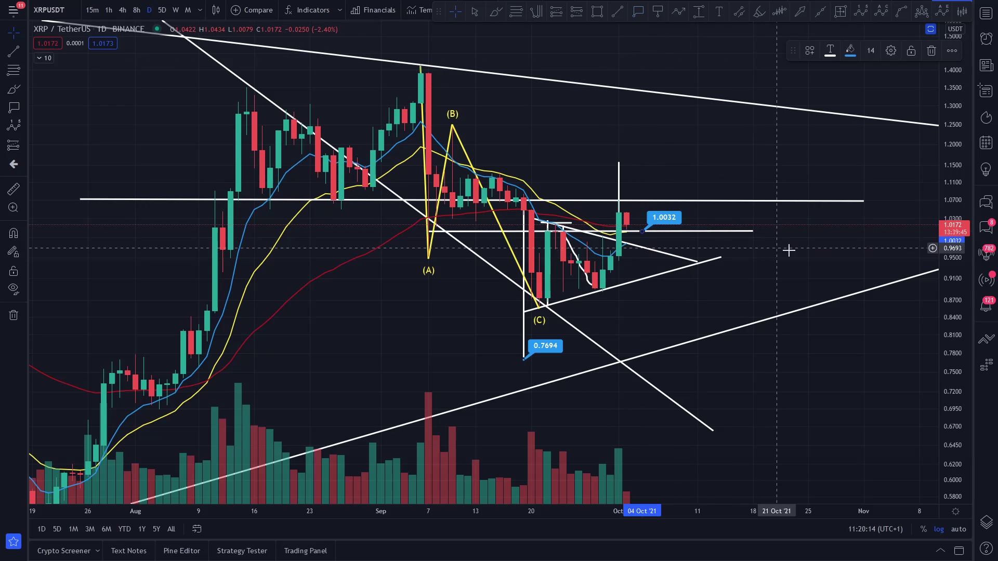
left_click_drag(769, 271, 701, 272)
scroll(702, 271, "down", 1)
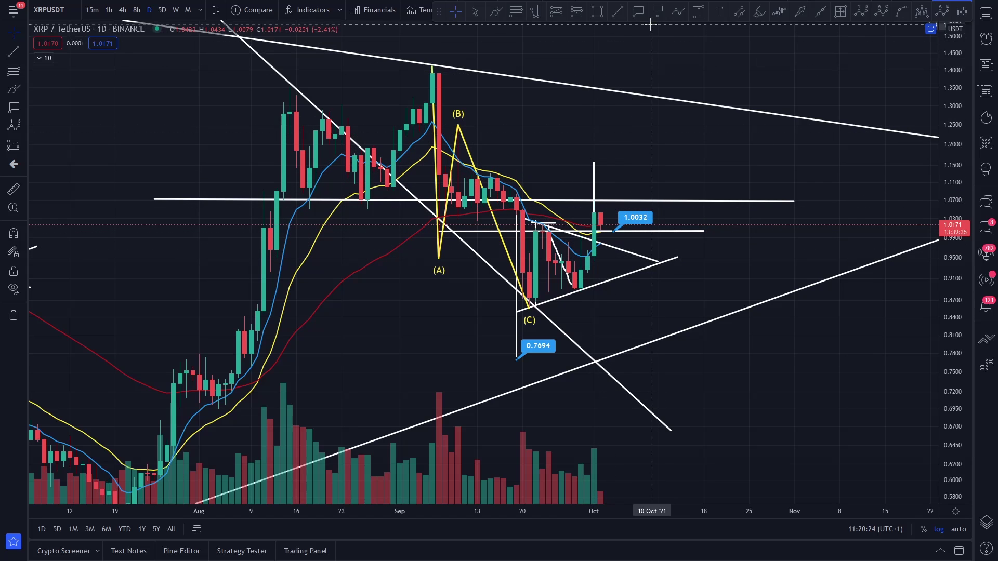
left_click(594, 162)
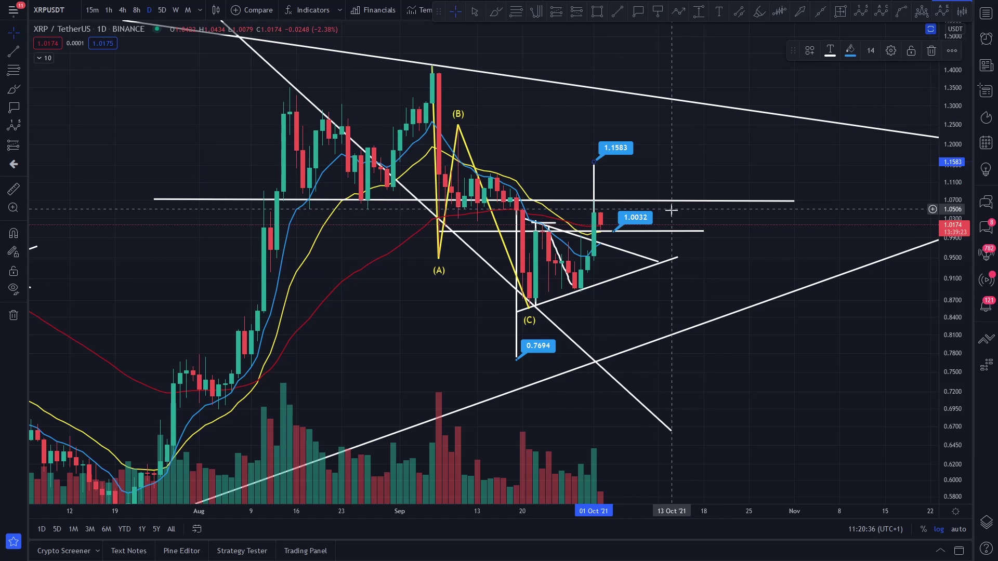
Show the price history back to May and restore the RSI and other indicator panes below the chart
scroll(779, 215, "down", 1)
scroll(778, 214, "down", 4)
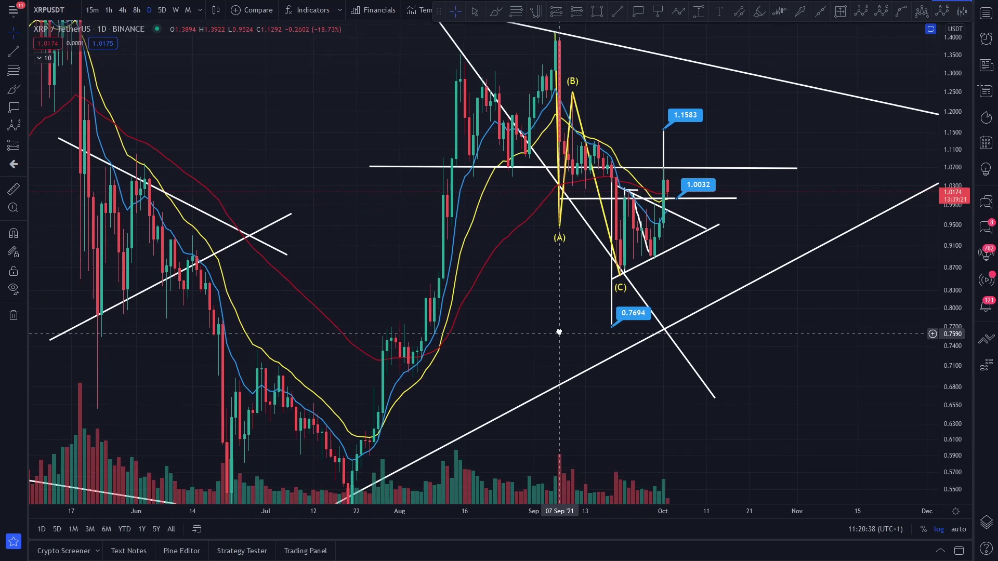
left_click_drag(964, 205, 964, 328)
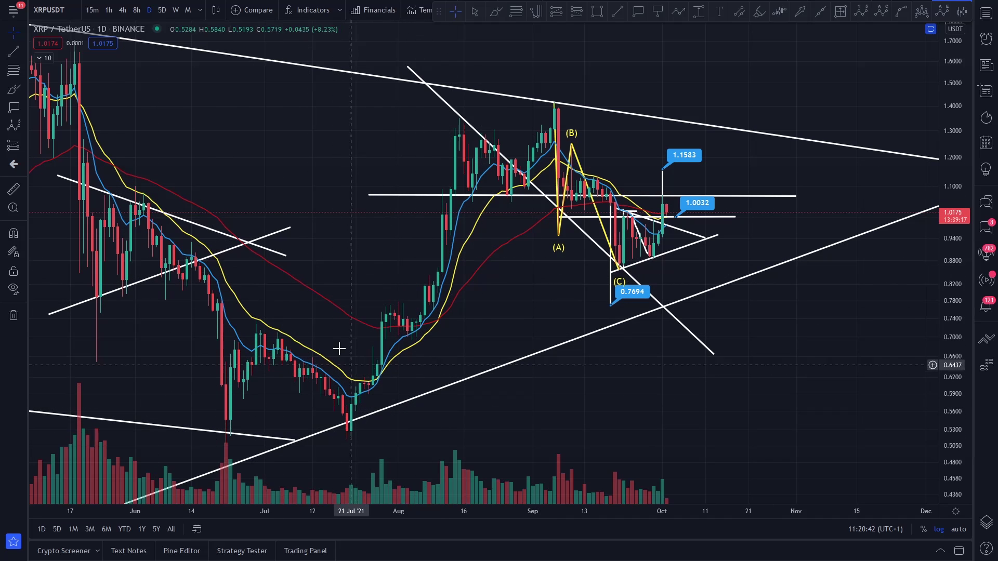
double_click(324, 320)
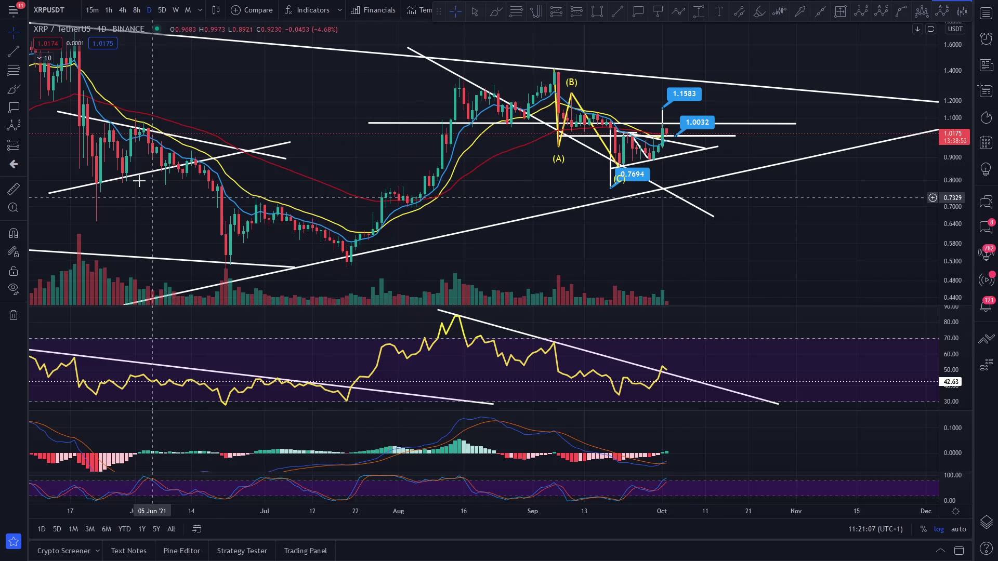
Circle the two RSI highs and the October breakout on the descending RSI trend line, and brush a rising path from the breakout
left_click_drag(467, 314, 466, 313)
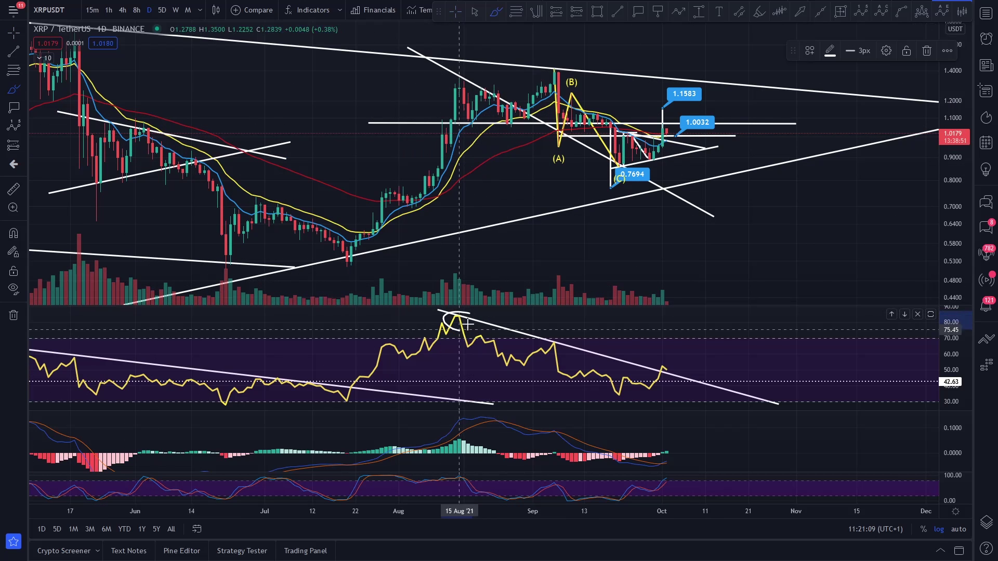
left_click_drag(567, 338, 555, 330)
mouse_move(659, 369)
left_mouse_down()
mouse_move(650, 383)
mouse_move(747, 294)
left_mouse_up()
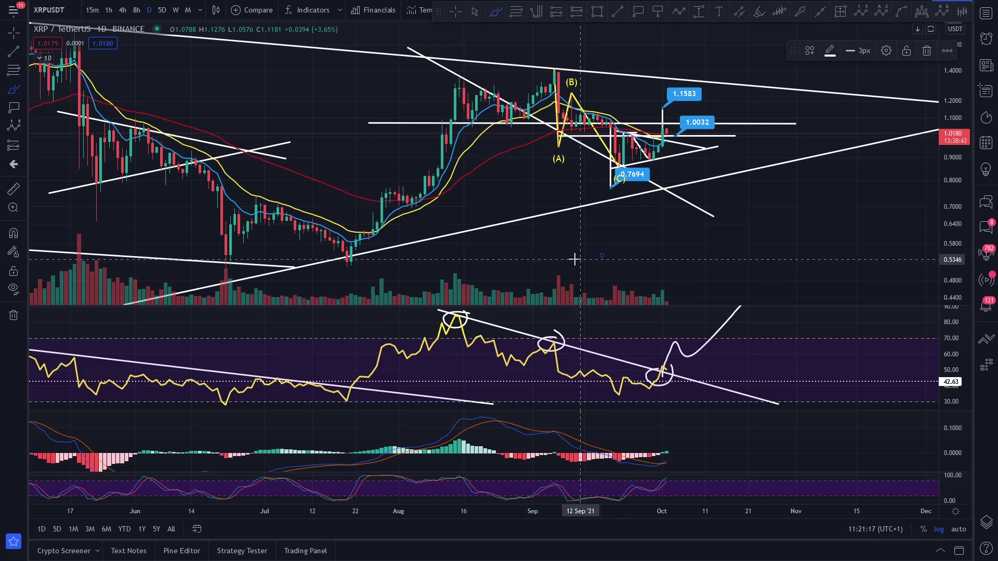
Brush three rising arrows in the empty area below the latest price candles
mouse_move(576, 259)
left_mouse_down()
mouse_move(844, 182)
mouse_move(791, 183)
left_mouse_up()
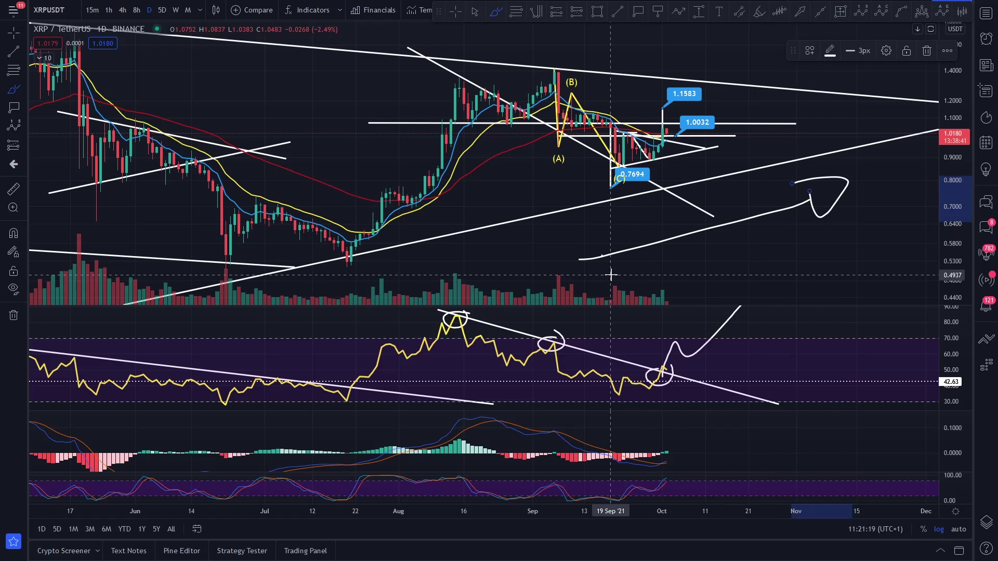
left_click_drag(612, 275, 745, 237)
left_click_drag(709, 236, 746, 229)
mouse_move(721, 282)
left_mouse_down()
mouse_move(791, 261)
mouse_move(795, 238)
left_mouse_up()
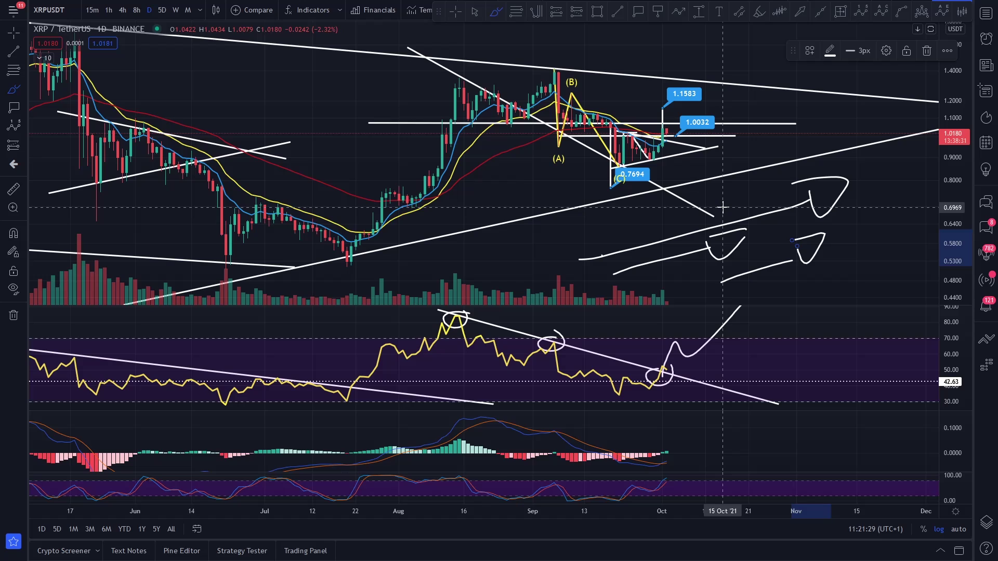
Load the U.S. Dollar Currency Index (DXY) from the watchlist and fit its 2020 and 2021 wedge patterns in view
left_click(983, 14)
scroll(883, 248, "down", 2)
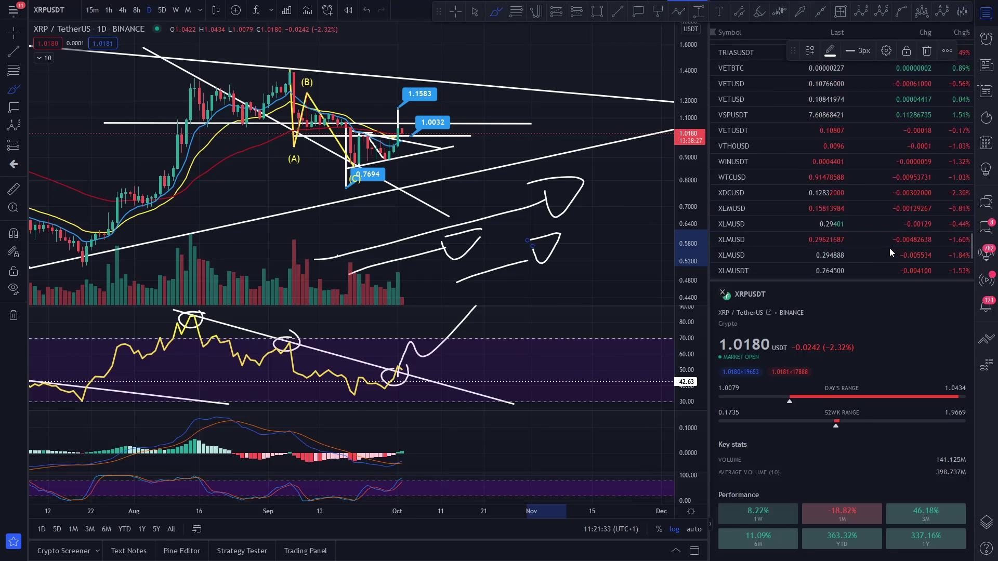
scroll(890, 251, "up", 15)
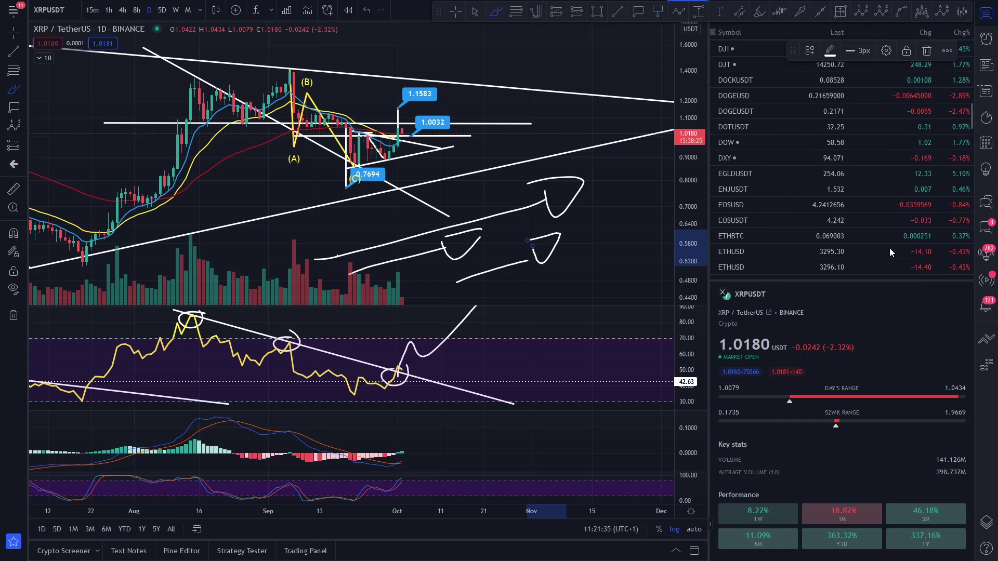
scroll(889, 248, "up", 2)
left_click(733, 197)
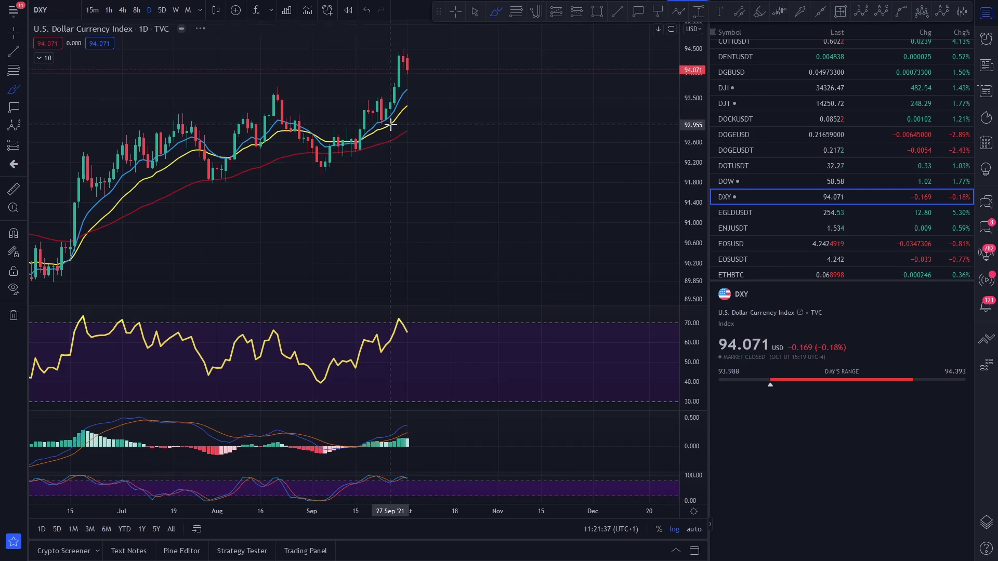
left_click(986, 13)
scroll(707, 261, "down", 7)
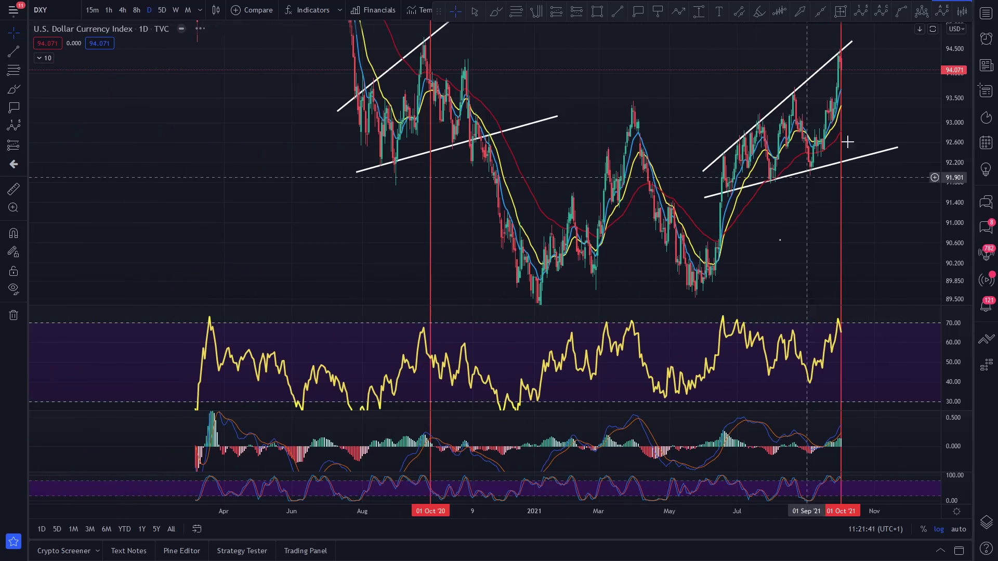
left_click_drag(936, 73, 947, 191)
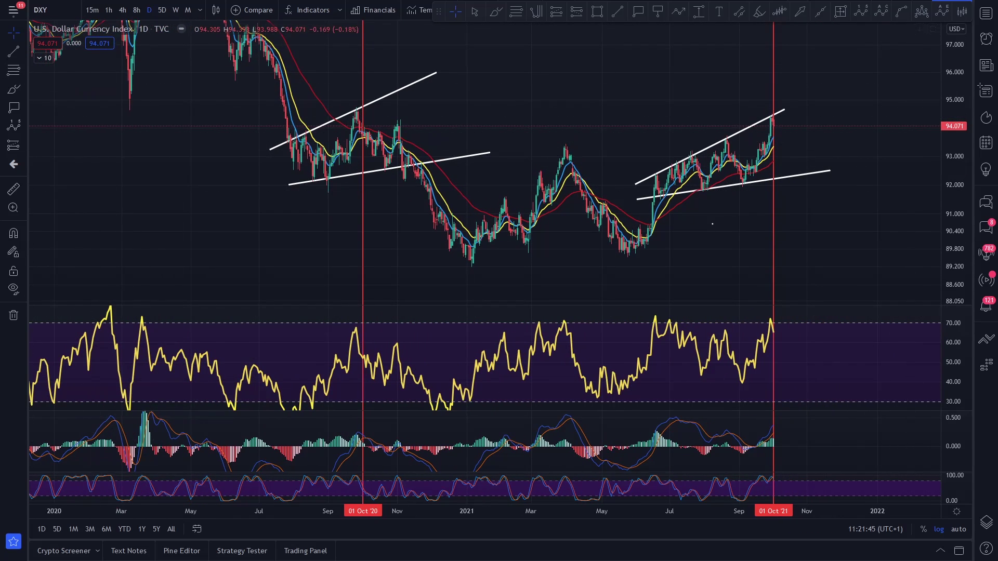
Circle the October 2020 and October 2021 peaks on the dollar index and its RSI, and brush the declines from them
mouse_move(383, 100)
left_mouse_down()
mouse_move(346, 110)
mouse_move(311, 156)
mouse_move(420, 197)
mouse_move(510, 251)
mouse_move(454, 113)
mouse_move(370, 78)
left_mouse_up()
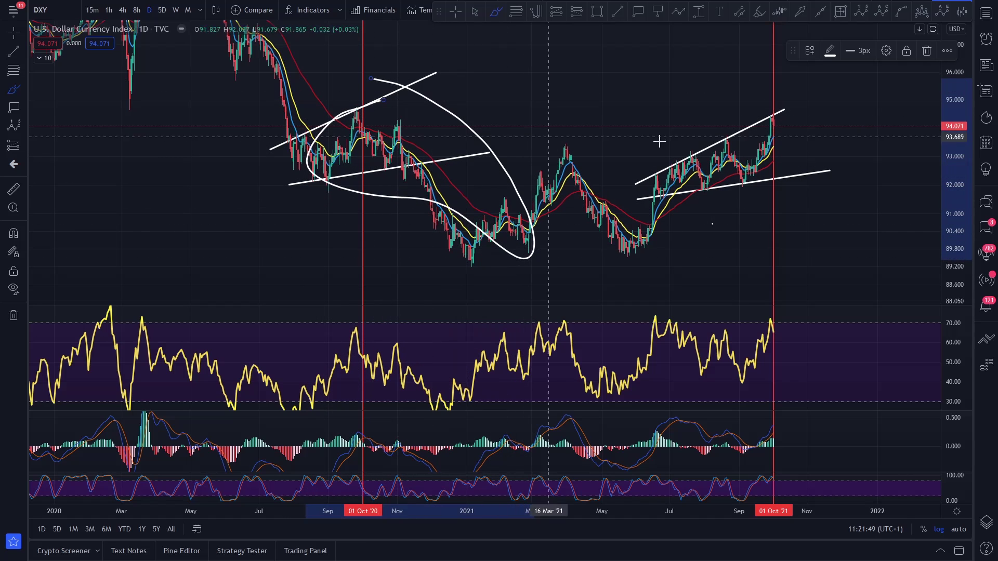
mouse_move(697, 152)
left_mouse_down()
mouse_move(769, 112)
mouse_move(776, 93)
left_mouse_up()
mouse_move(358, 96)
left_mouse_down()
mouse_move(359, 123)
mouse_move(362, 86)
mouse_move(400, 181)
left_mouse_up()
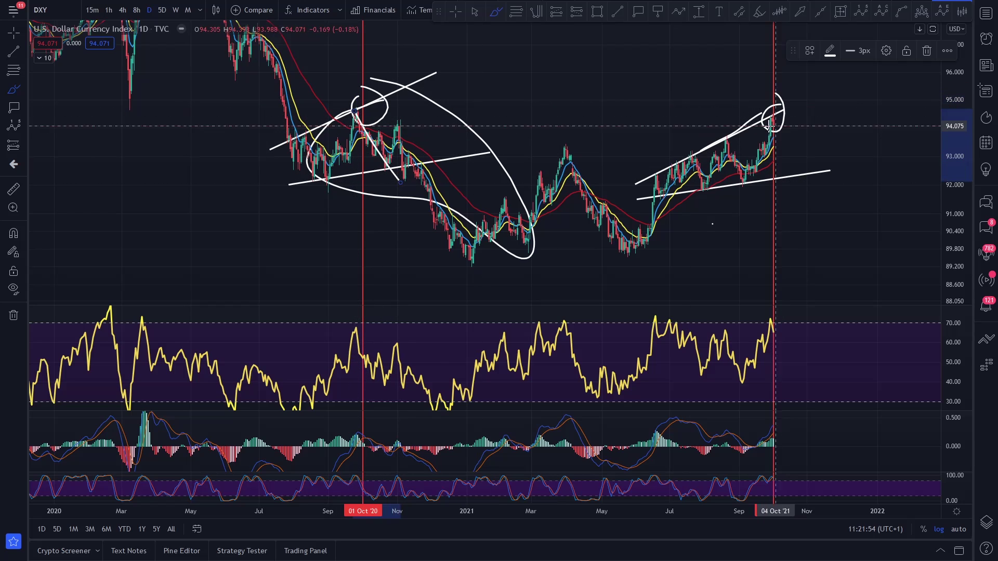
left_click_drag(769, 118, 805, 190)
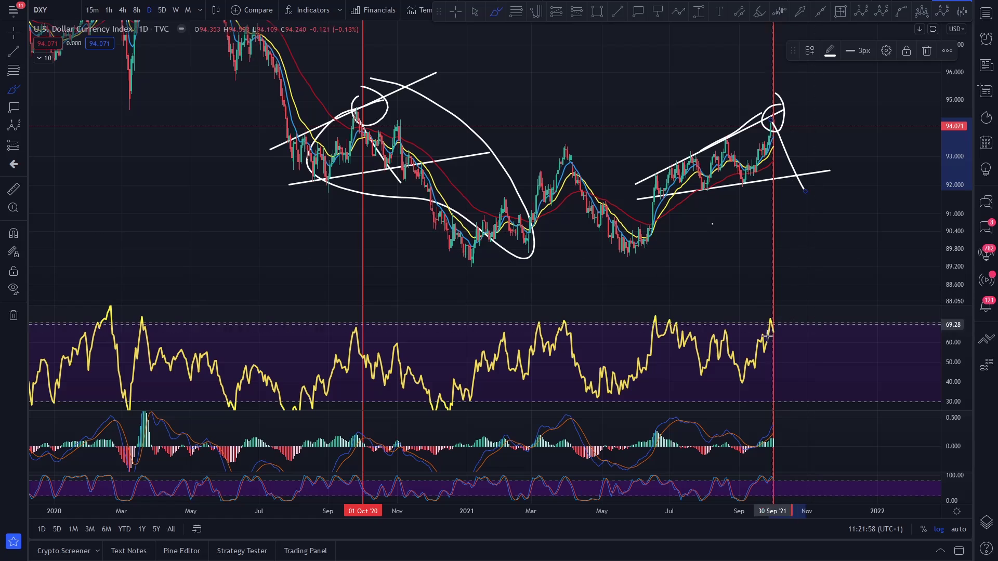
mouse_move(775, 315)
left_mouse_down()
mouse_move(756, 325)
mouse_move(786, 308)
left_mouse_up()
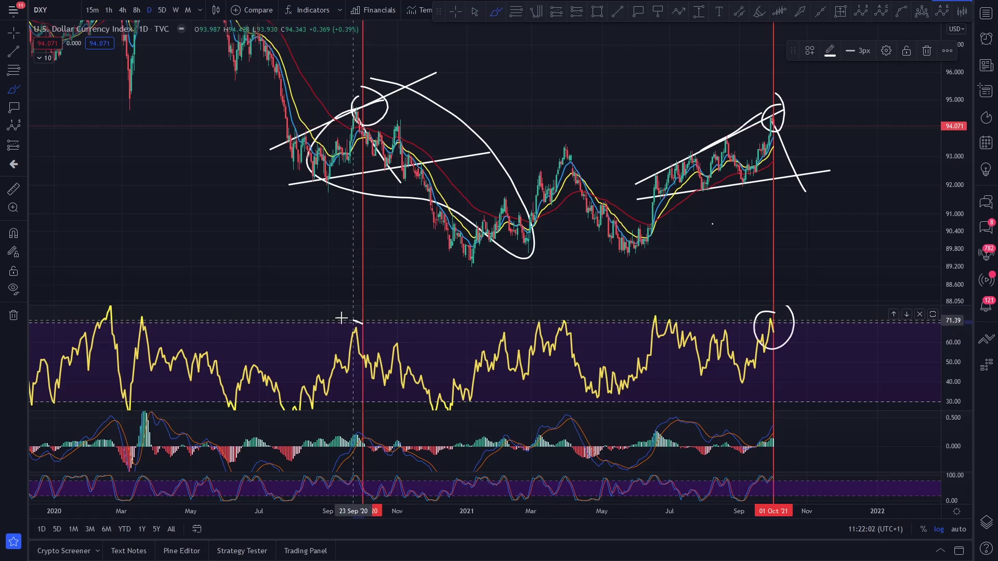
left_click_drag(345, 319, 419, 384)
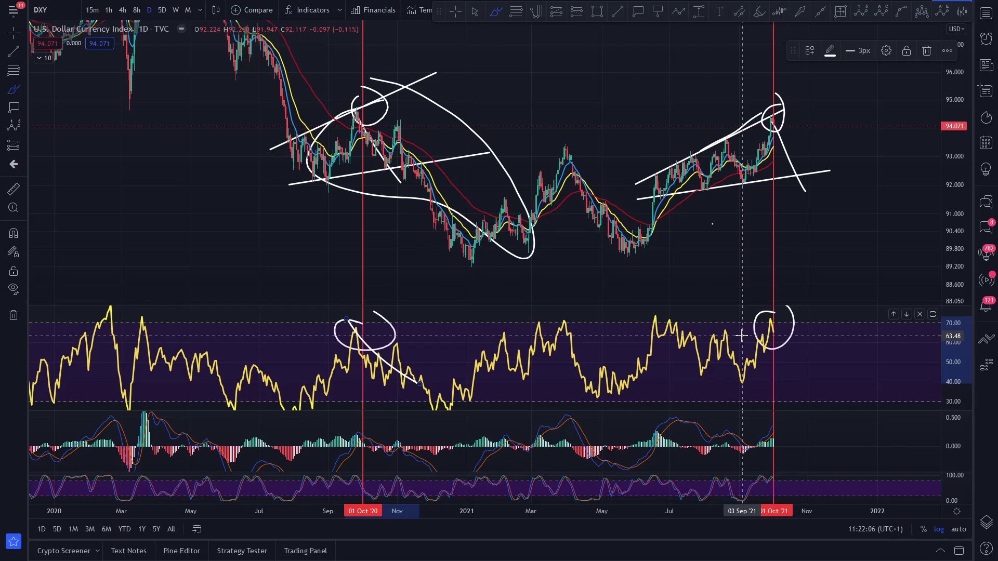
Undo the brushed circles and decline lines on the dollar index and its RSI
key("ctrl+z")
key("ctrl+z")
key("ctrl+z")
key("ctrl+z")
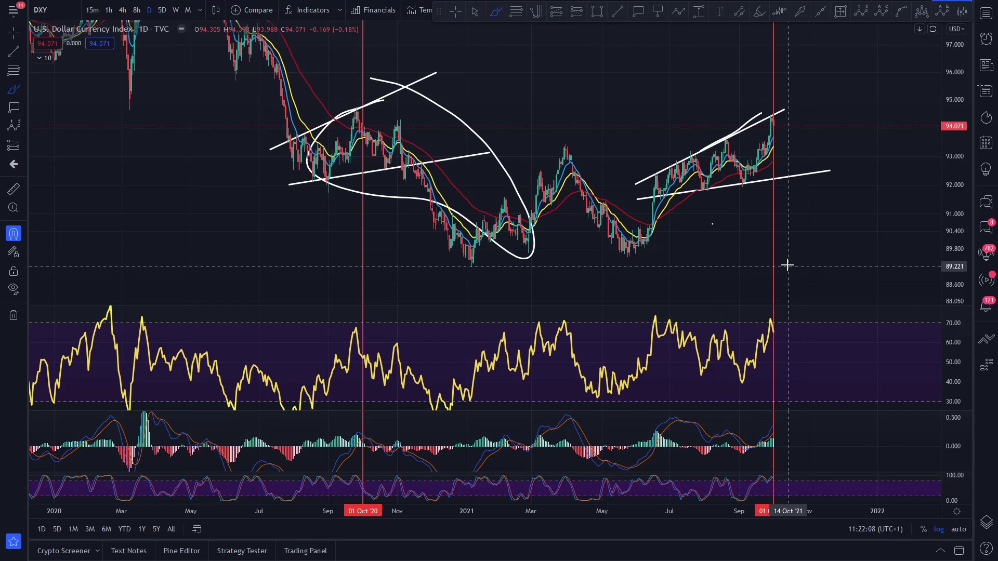
key("ctrl+z")
key("ctrl+z")
key("ctrl+z")
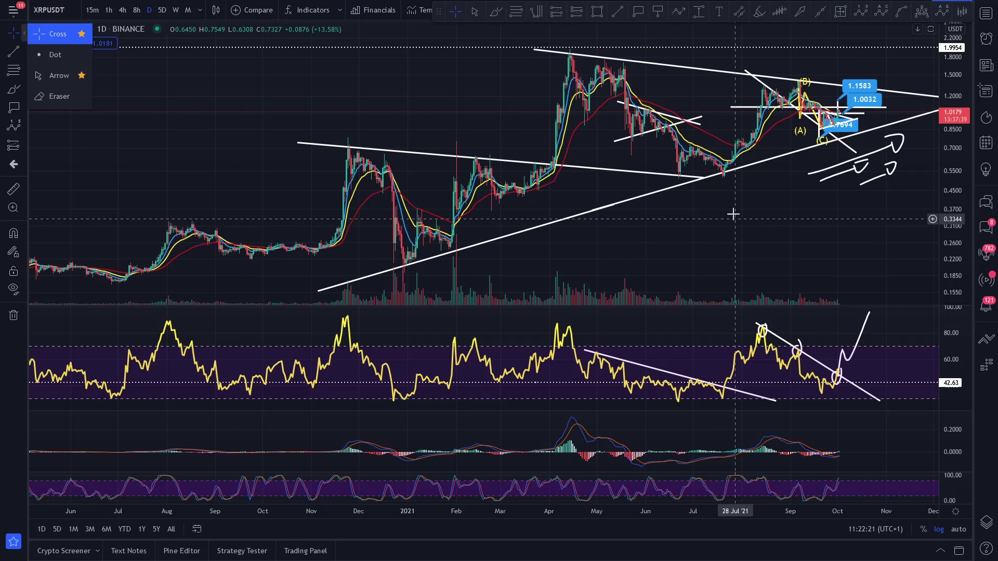
Examine the XRP/USDT price within the large converging triangle, from its apex in to the latest October candles
left_click_drag(788, 213, 573, 219)
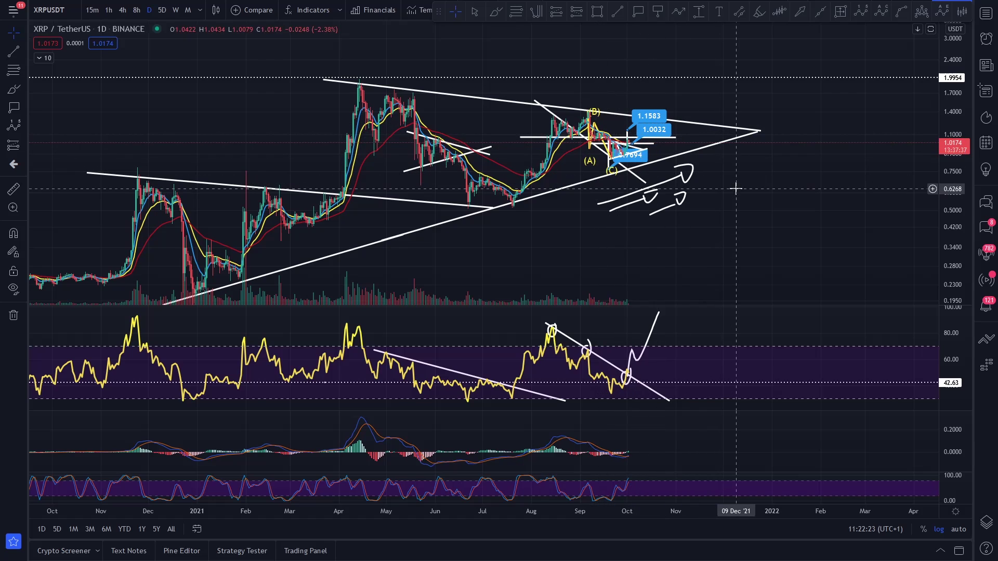
left_click_drag(735, 189, 737, 207)
left_click_drag(954, 221, 955, 129)
left_click_drag(780, 193, 770, 167)
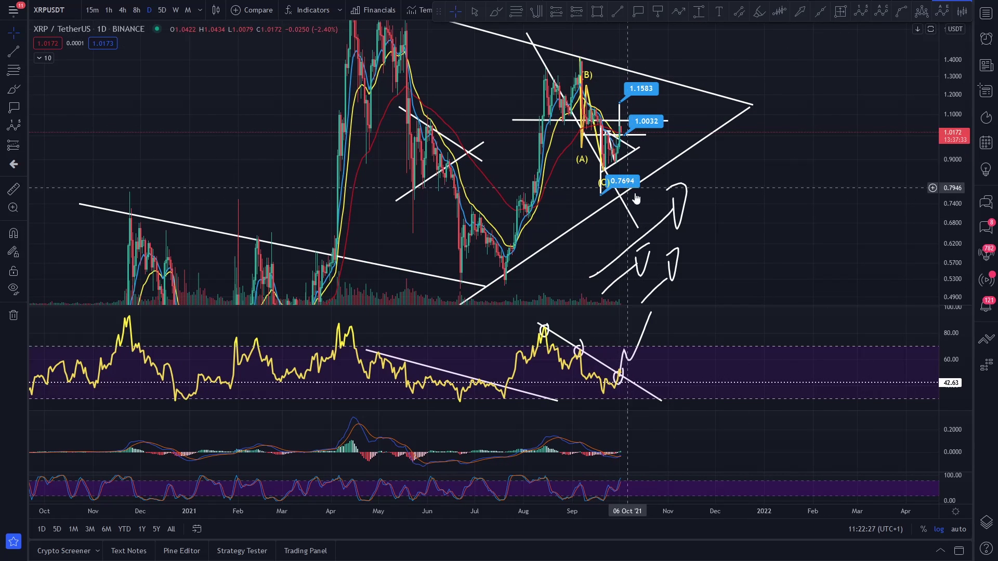
left_click_drag(784, 204, 763, 252)
scroll(691, 229, "up", 3)
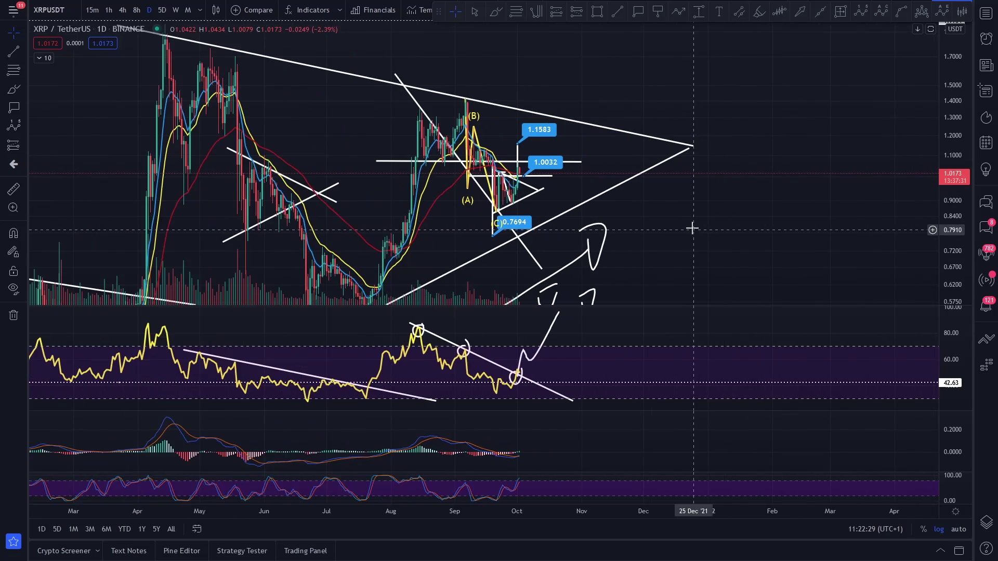
left_click_drag(659, 228, 713, 236)
left_click_drag(958, 221, 960, 99)
left_click_drag(756, 212, 758, 181)
scroll(630, 207, "up", 3)
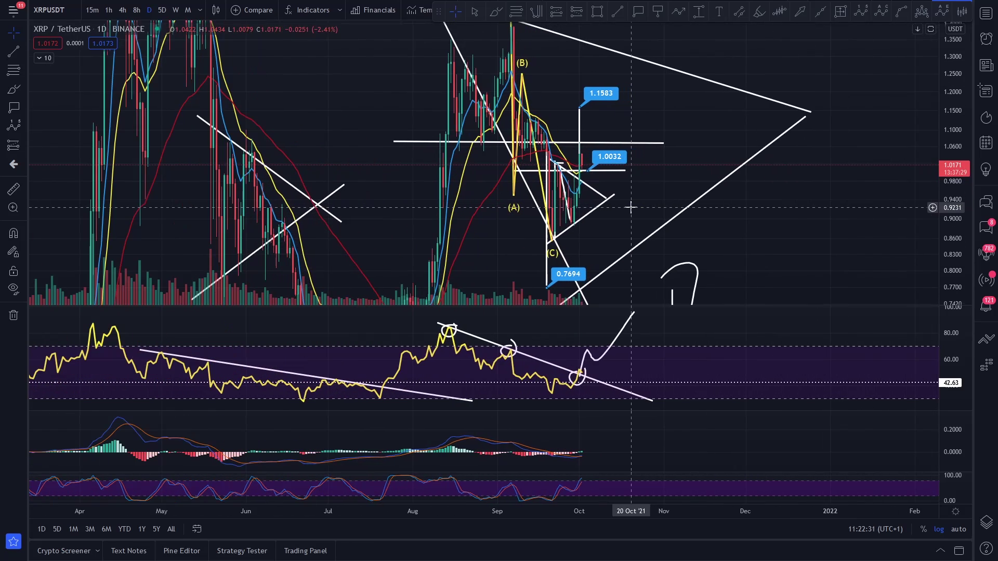
left_click_drag(398, 166, 388, 136)
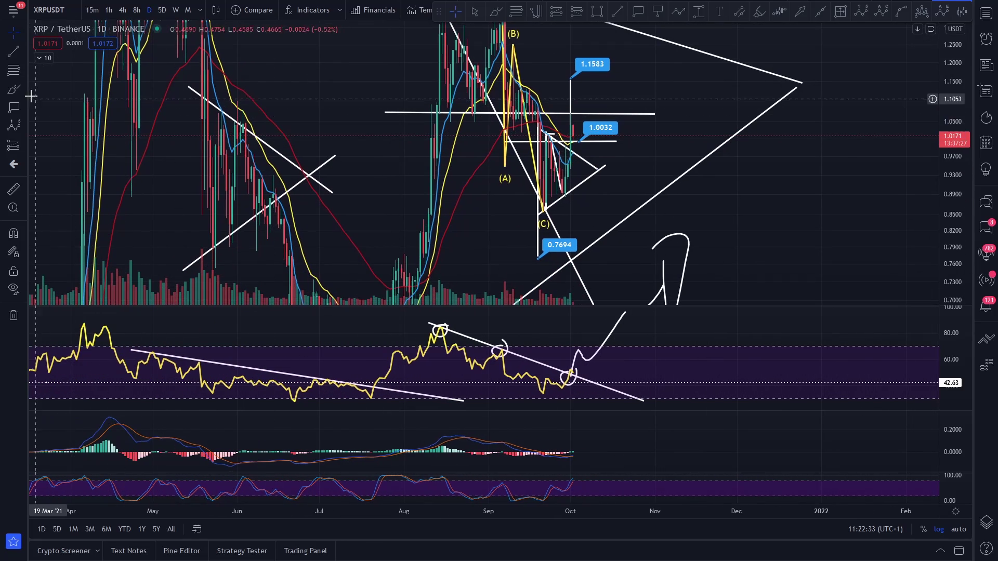
Brush a rising zigzag price path from the late-September low towards the large triangle's upper line, and circle the latest October price area
left_click(14, 90)
left_click_drag(559, 186, 587, 74)
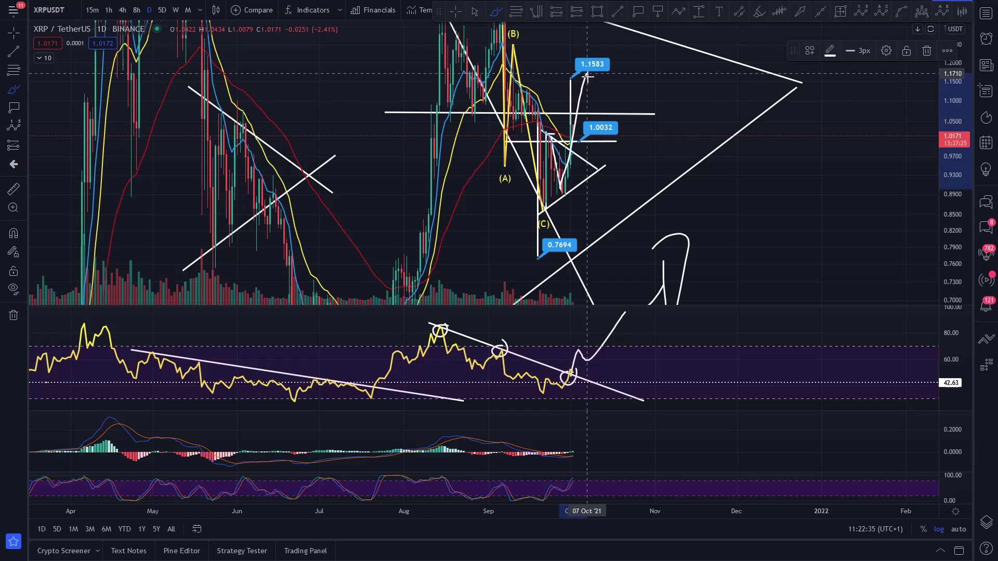
left_click_drag(601, 122, 631, 46)
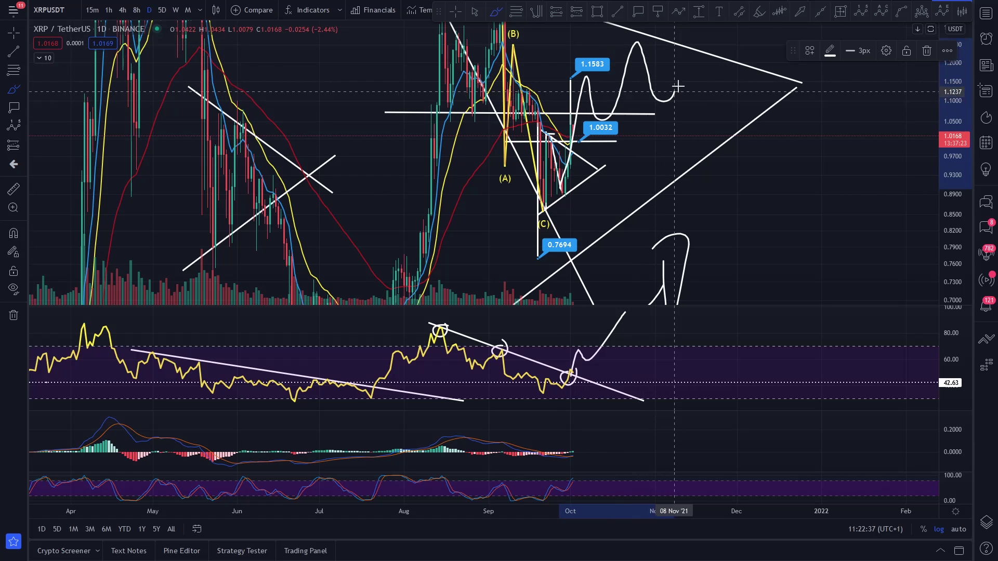
left_click_drag(677, 87, 704, 39)
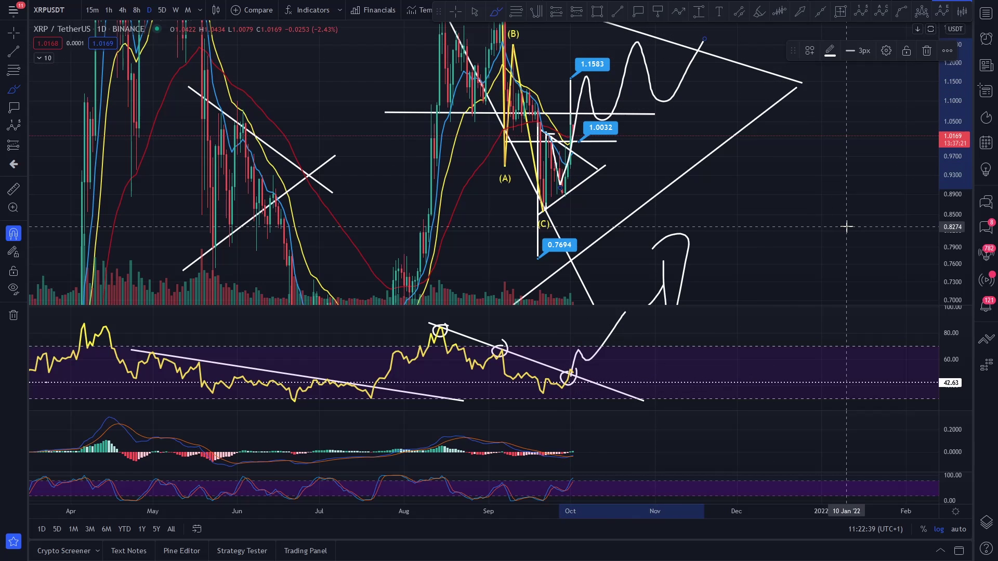
scroll(847, 227, "down", 8)
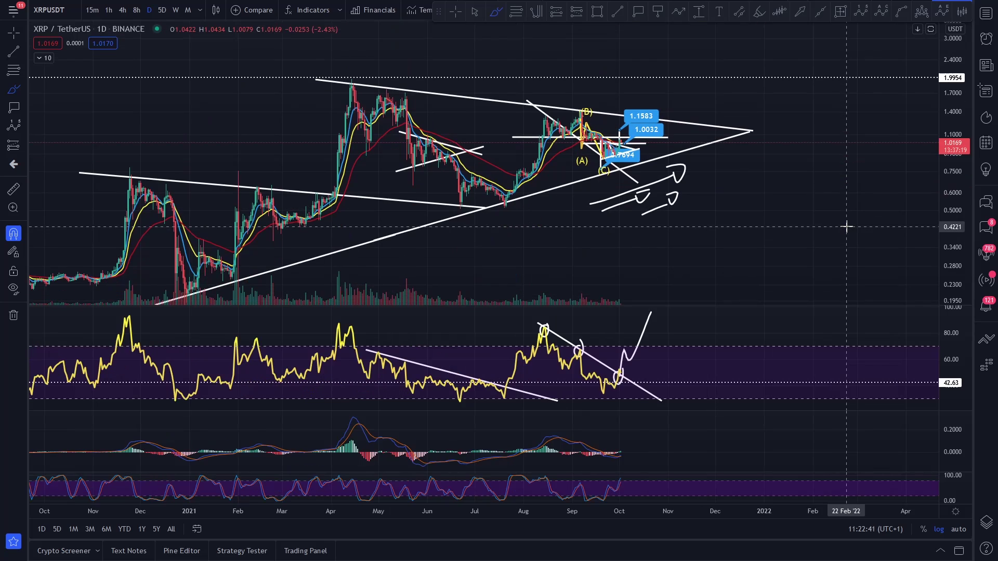
mouse_move(653, 149)
left_mouse_down()
mouse_move(617, 191)
mouse_move(635, 132)
left_mouse_up()
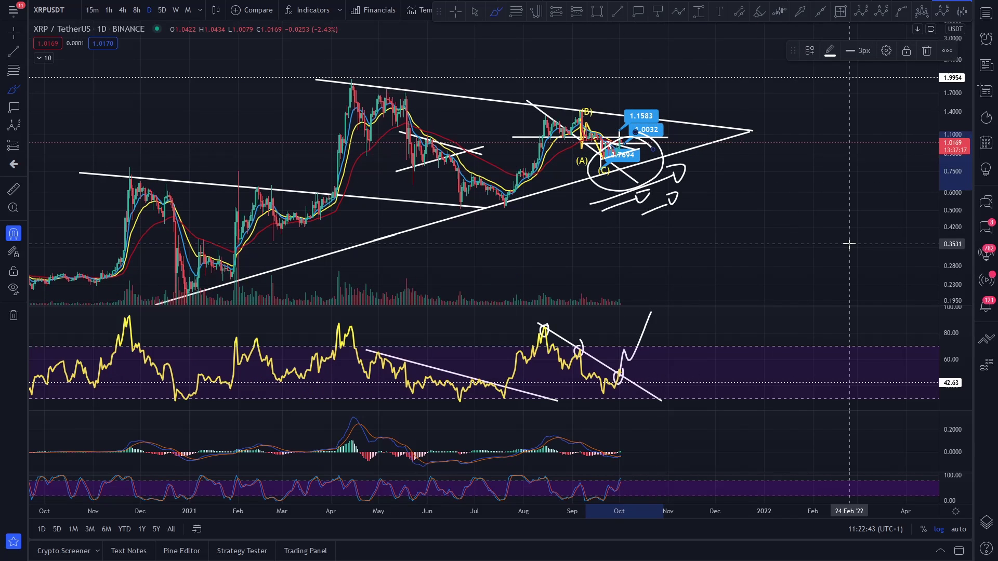
Undo the brushed price path, the circle and arrows near the October price, and the circles and projection on the RSI
key("ctrl+z")
key("ctrl+z")
key("ctrl+z")
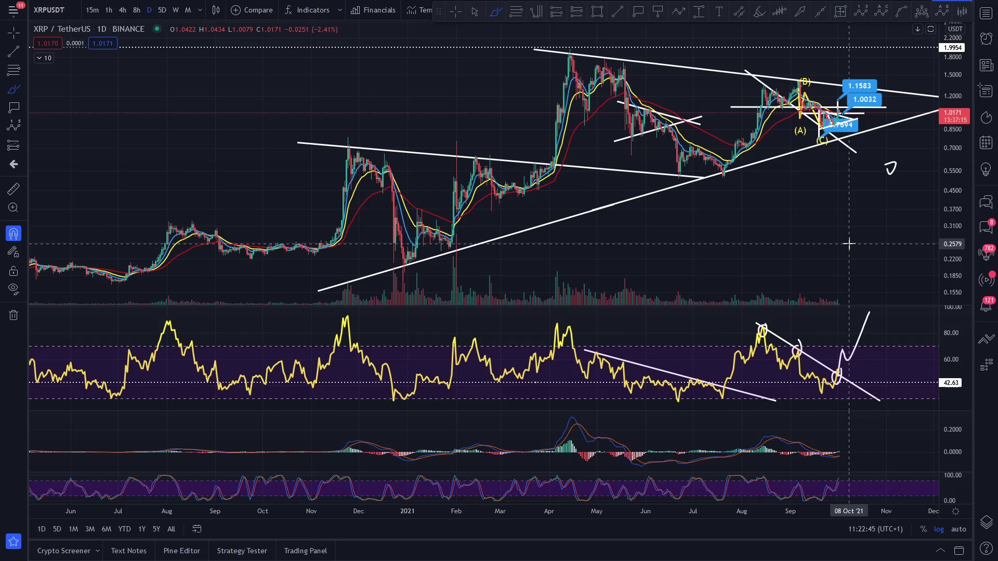
key("ctrl+z")
key("ctrl+z")
key("ctrl+z")
key("ctrl+z")
key("ctrl+z")
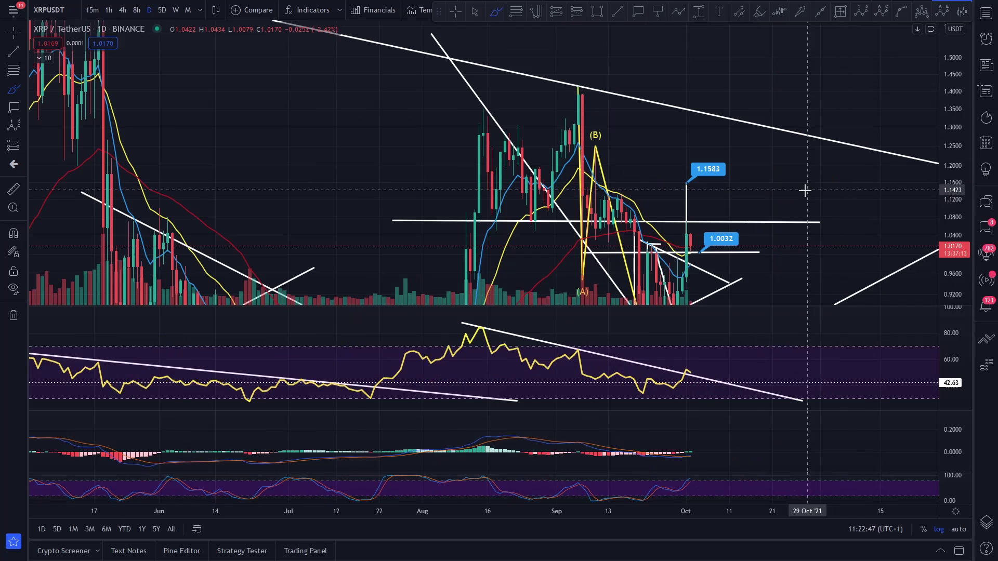
left_click_drag(956, 64, 950, 249)
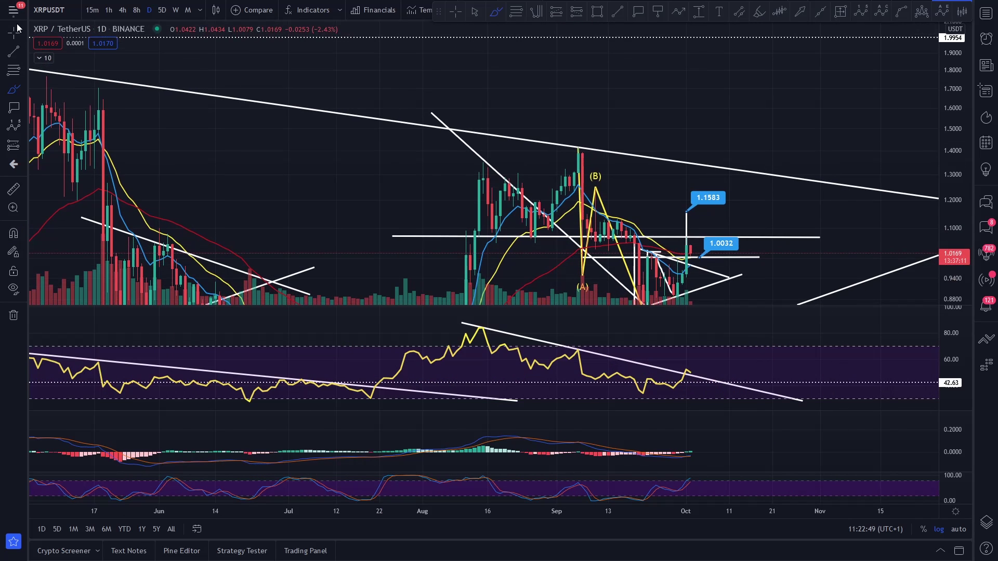
left_click_drag(516, 108, 456, 15)
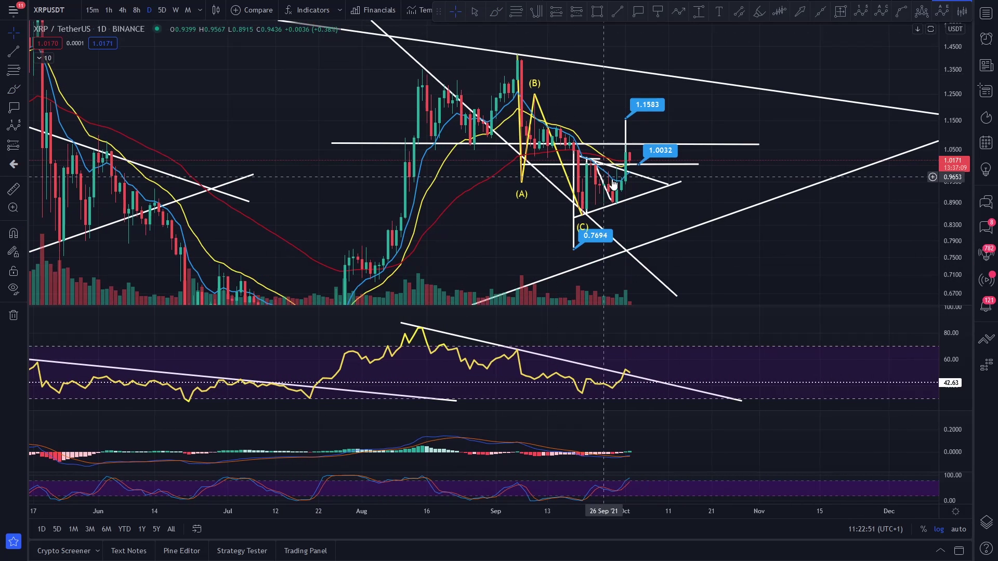